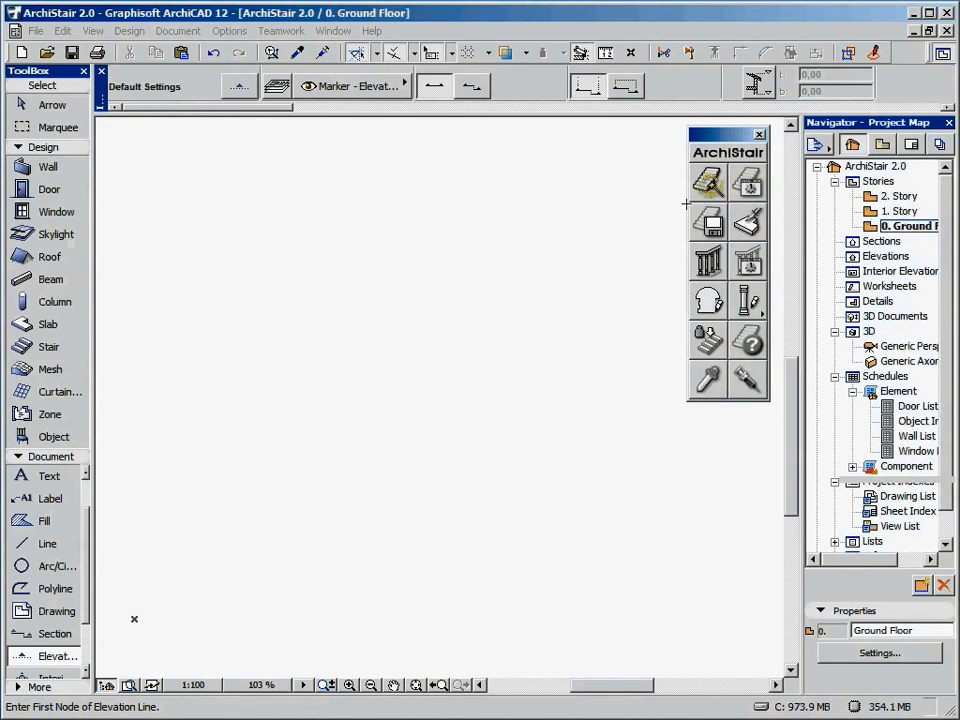
Launch a new ArchiStair stair to bring up the Type chooser of stair and ramp layouts.
click(708, 180)
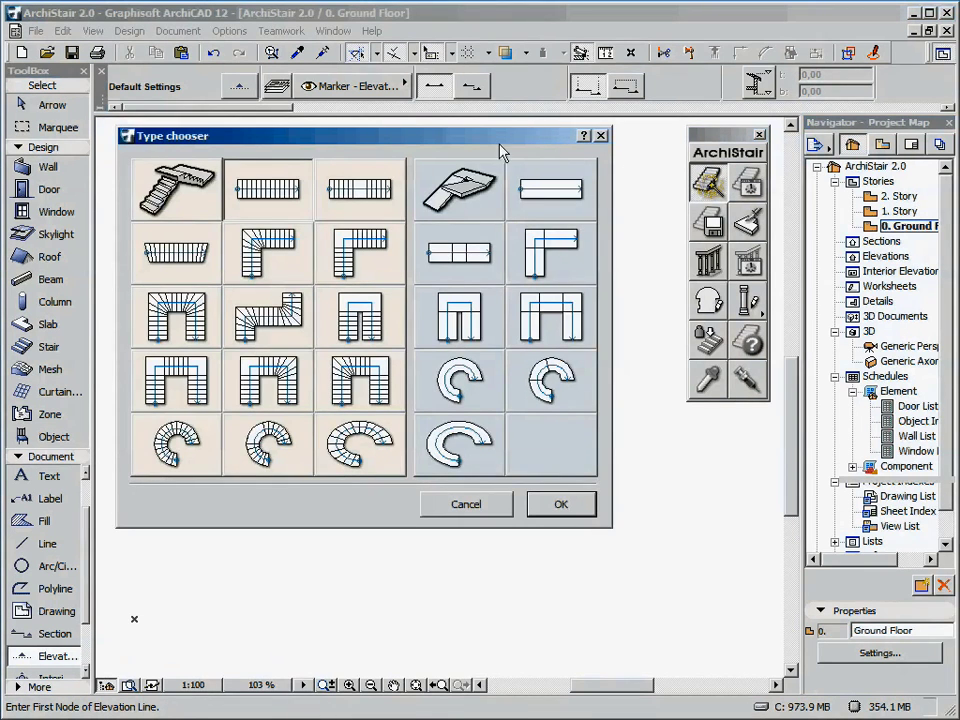
drag(447, 145, 506, 172)
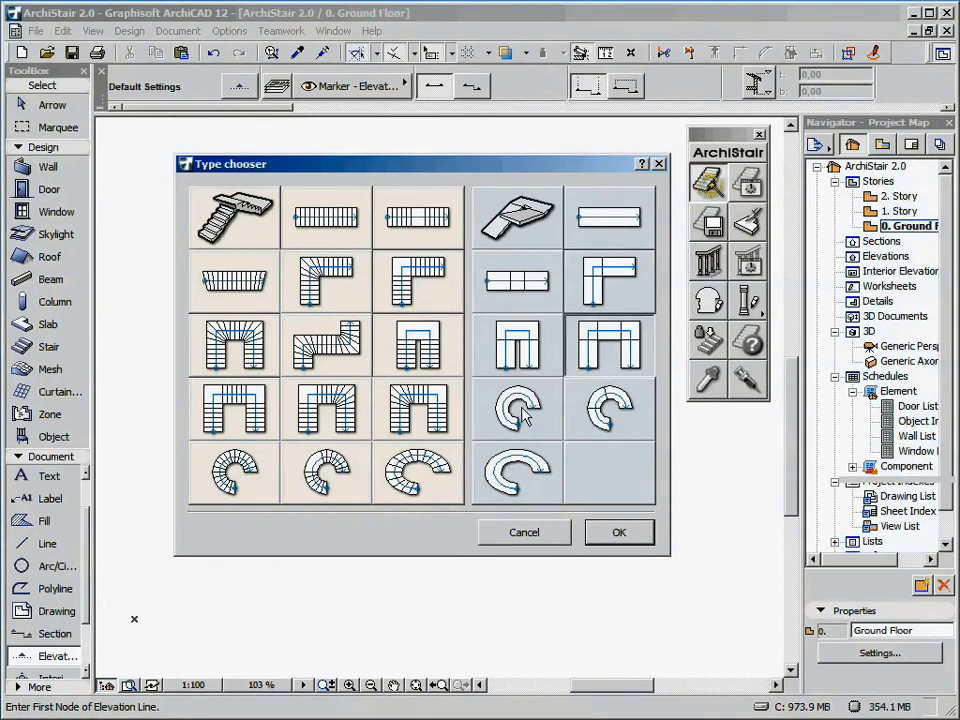
click(603, 534)
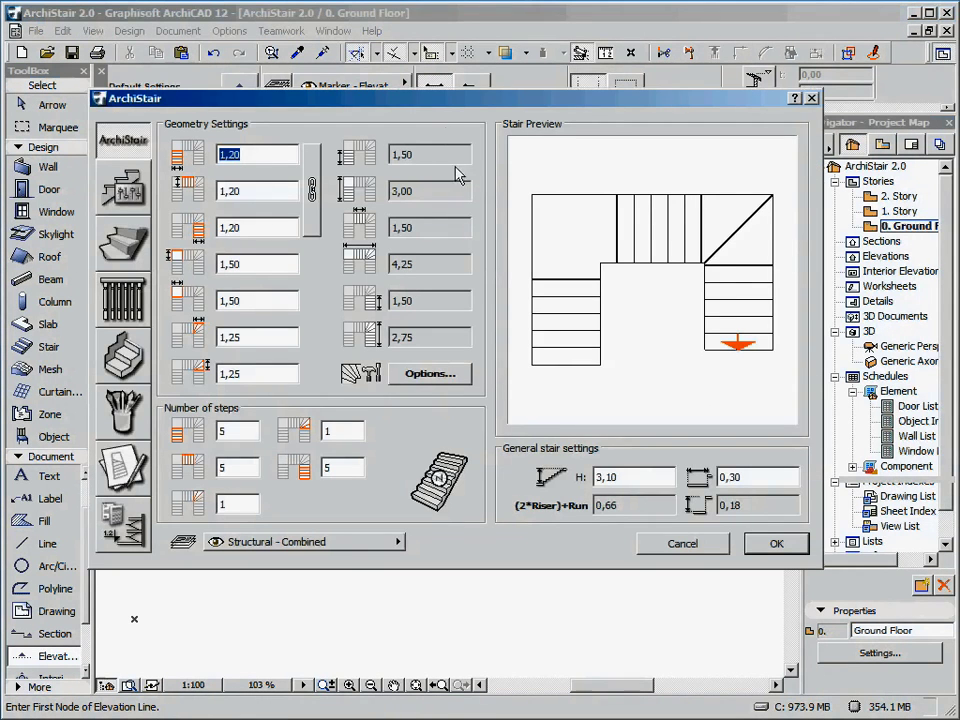
Shift the ArchiStair settings window down so the 1,20-wide, 5-step stair preview is clear.
drag(439, 108, 448, 144)
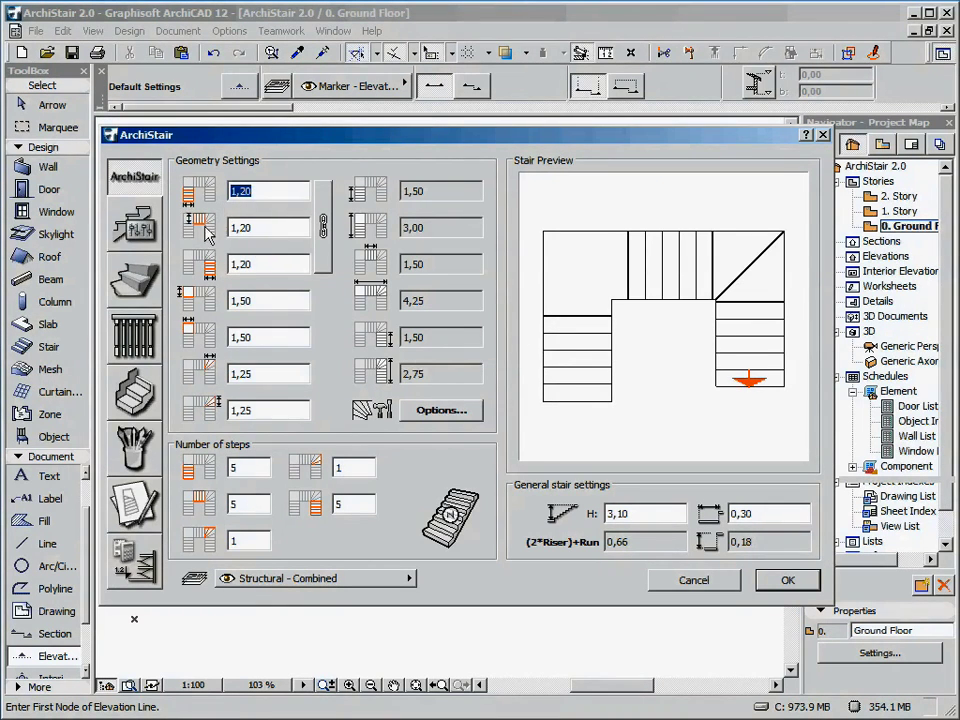
click(141, 226)
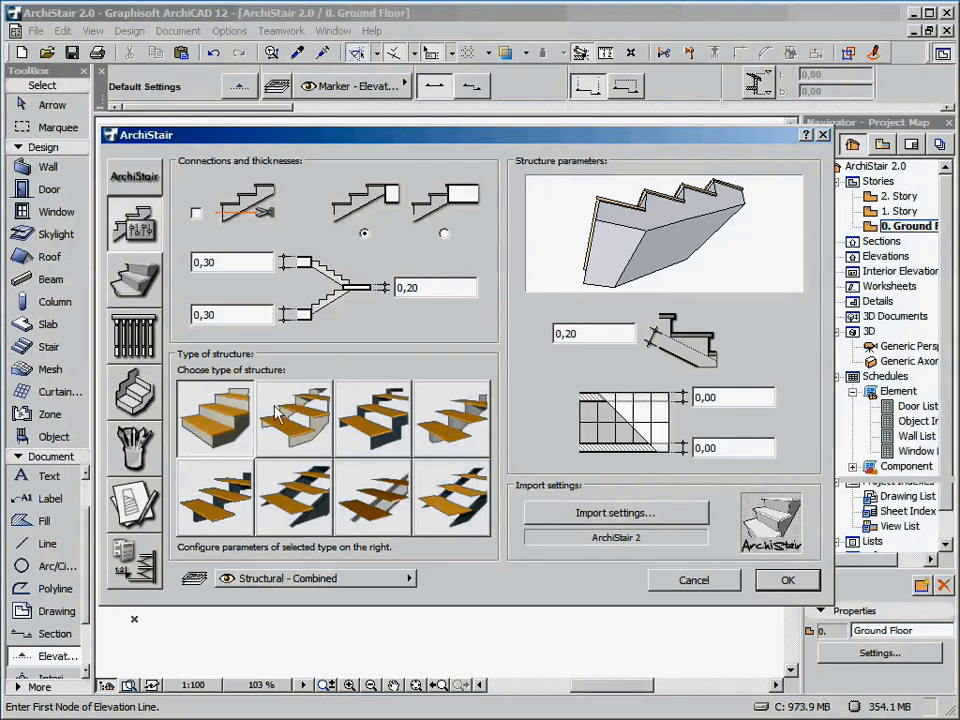
click(135, 280)
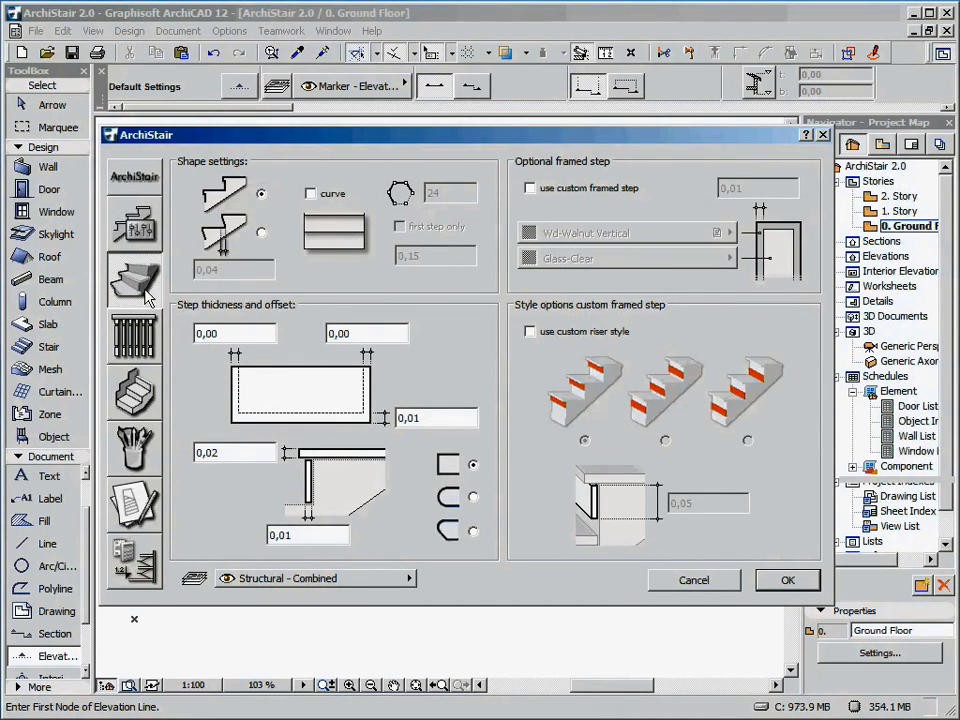
click(147, 347)
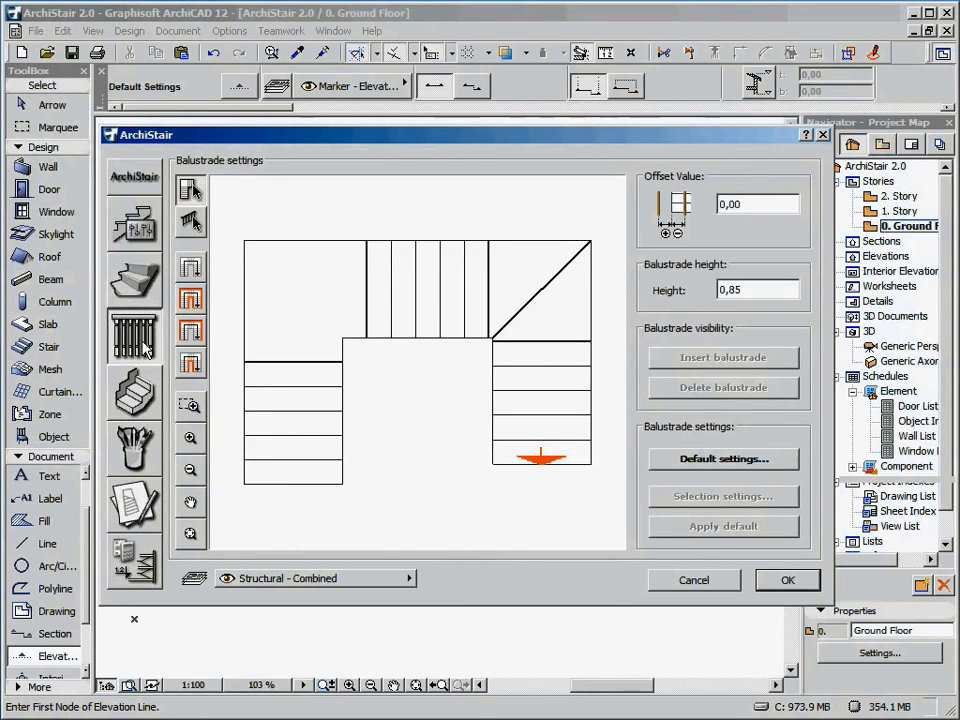
click(145, 400)
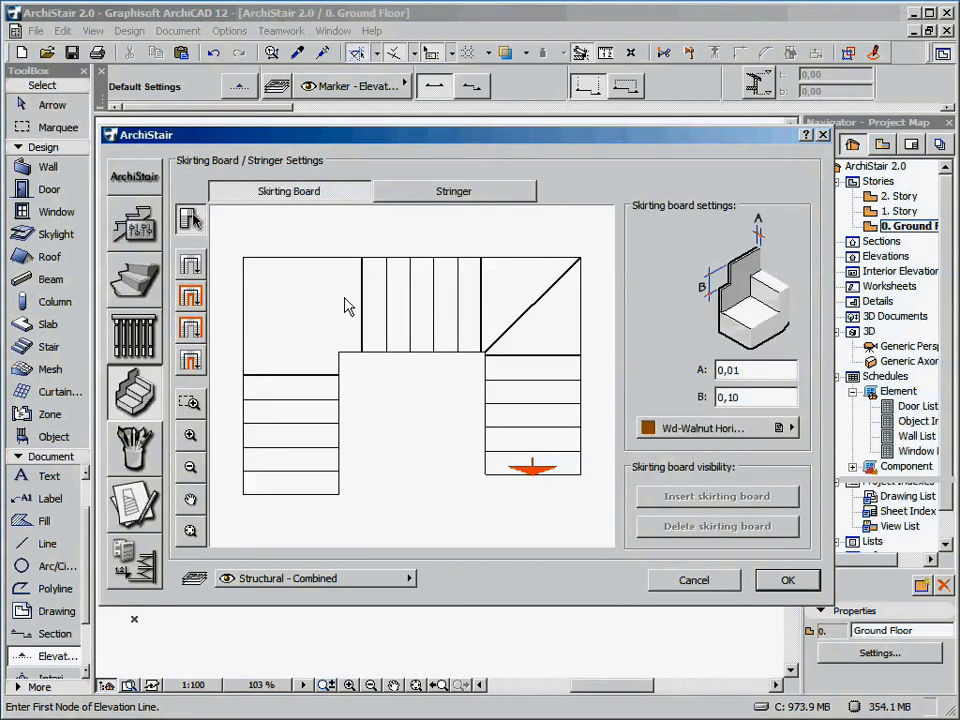
click(370, 197)
click(343, 193)
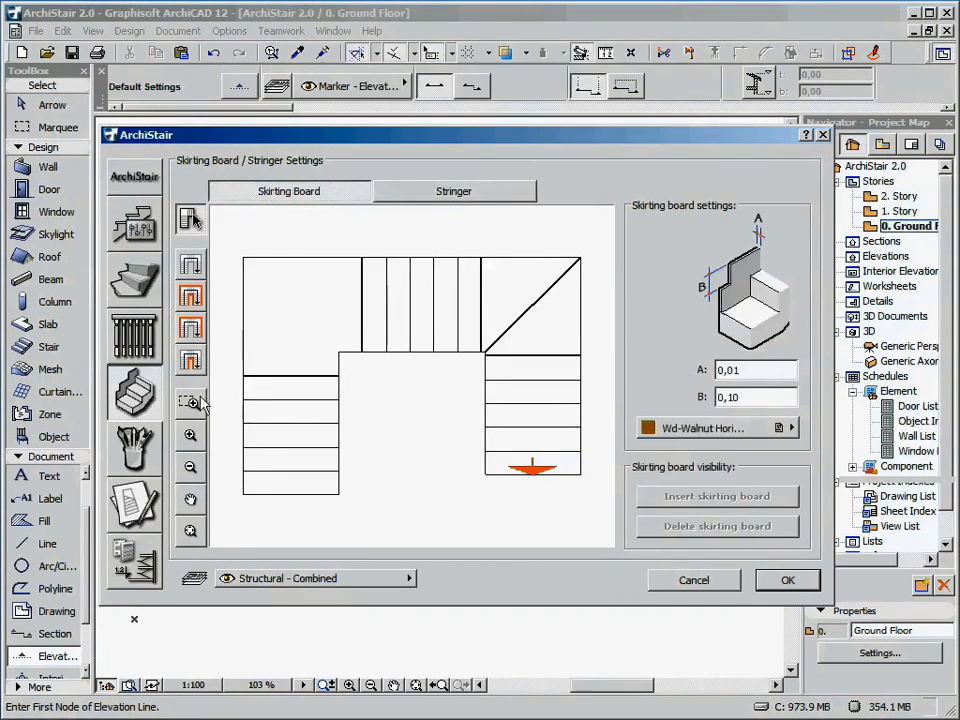
click(147, 452)
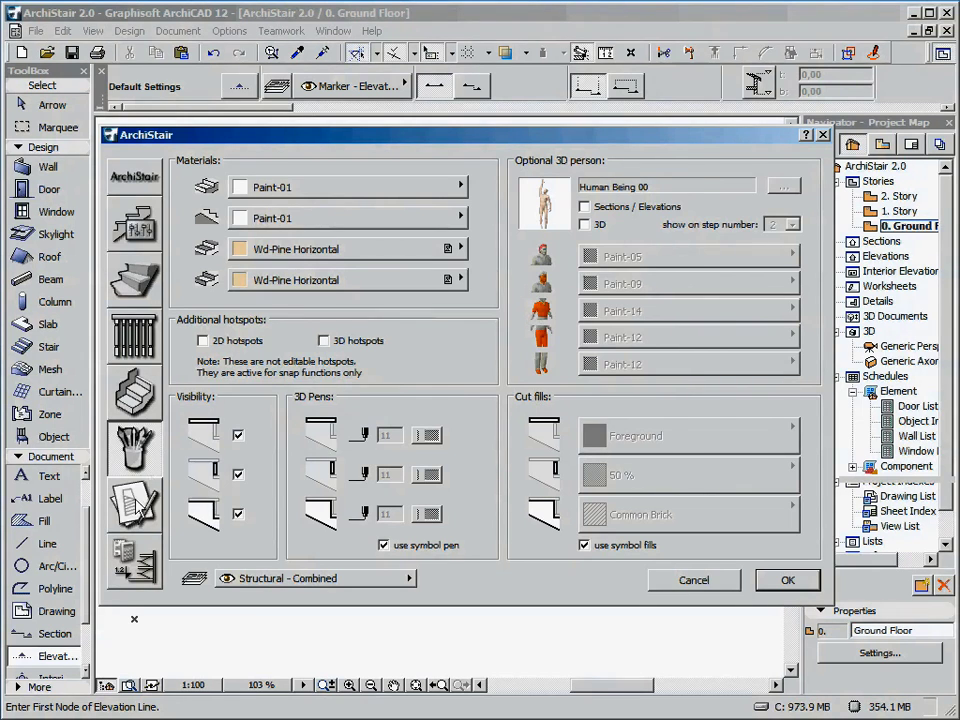
click(134, 503)
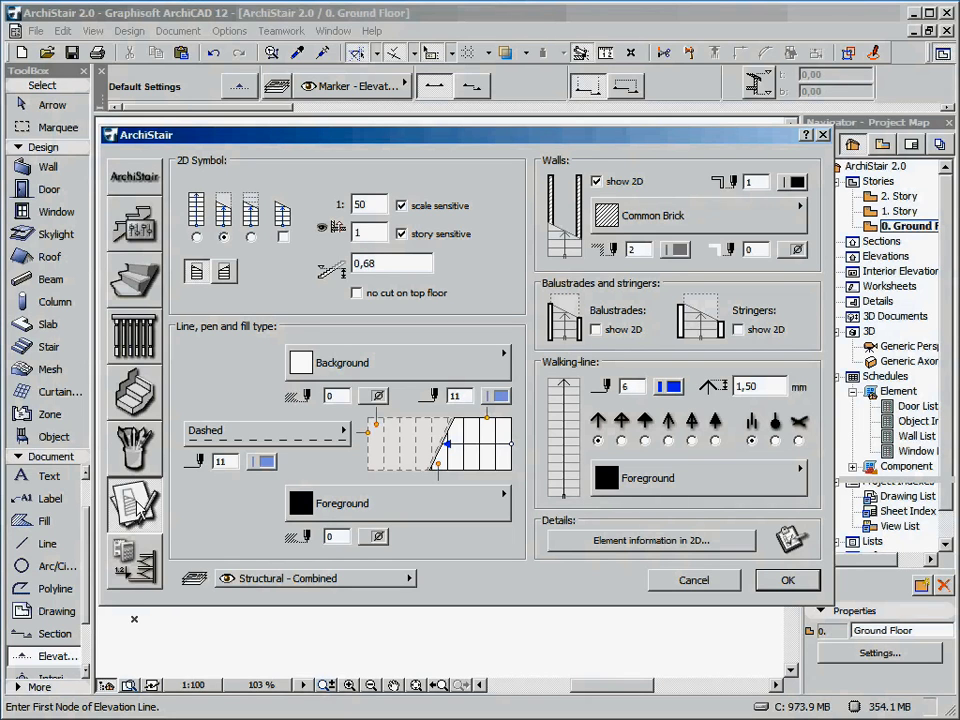
click(140, 564)
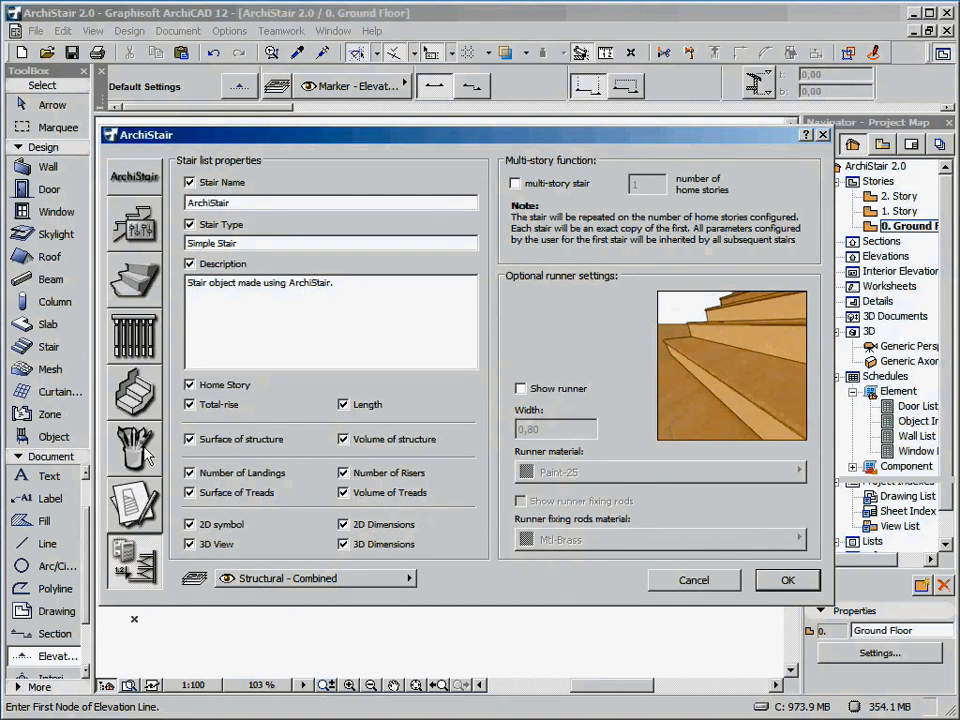
click(143, 185)
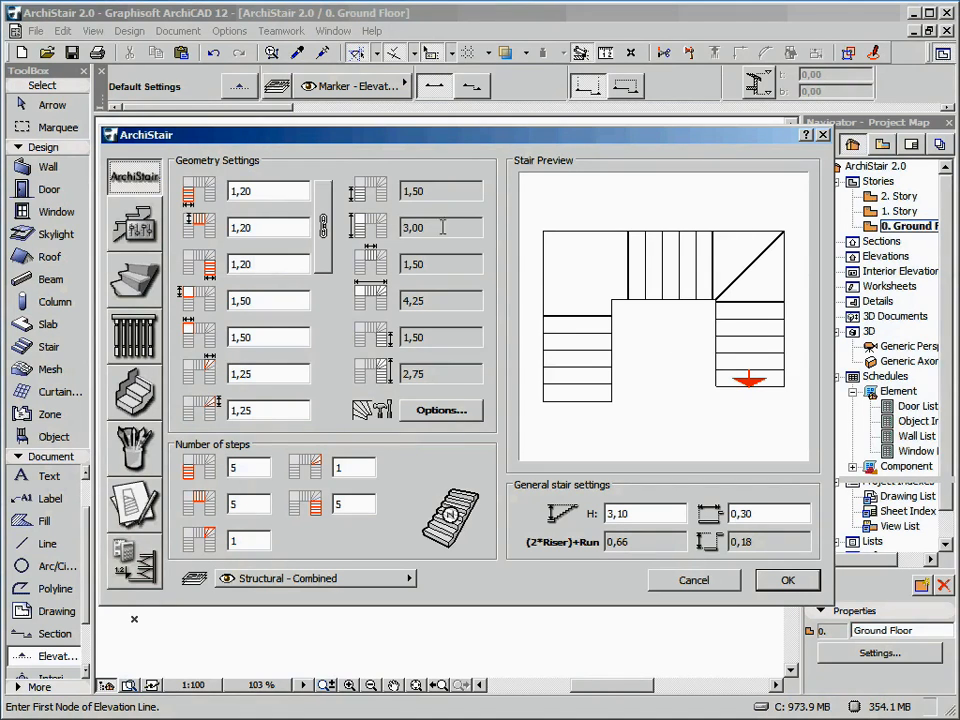
Put 2 winder steps in the upper-right corner turn and keep the 1,20 flight width.
click(322, 238)
click(223, 191)
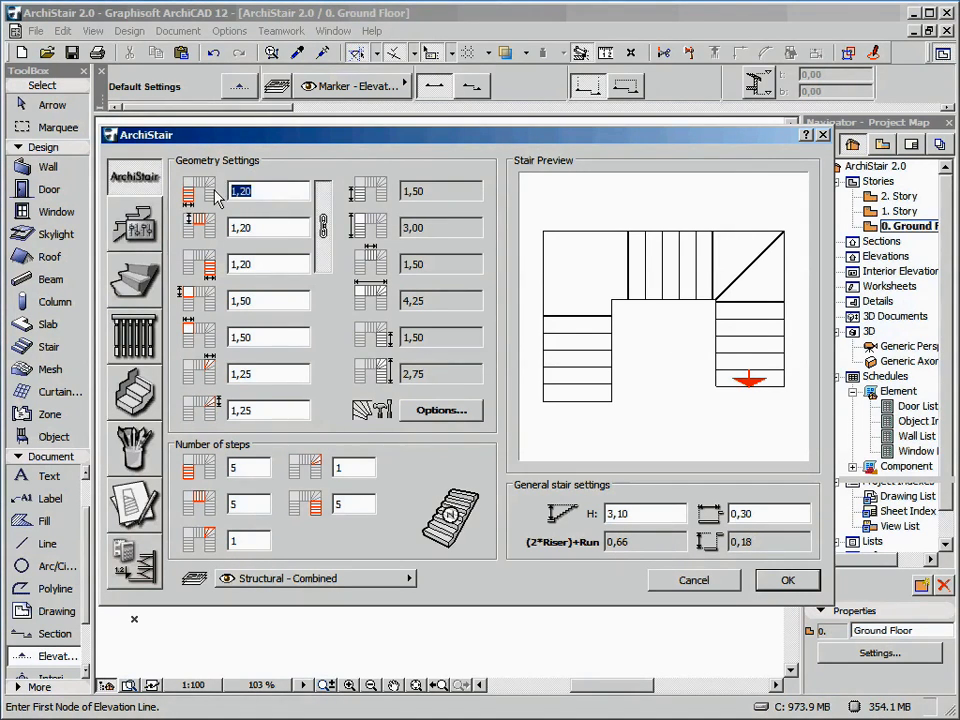
text(1,00)
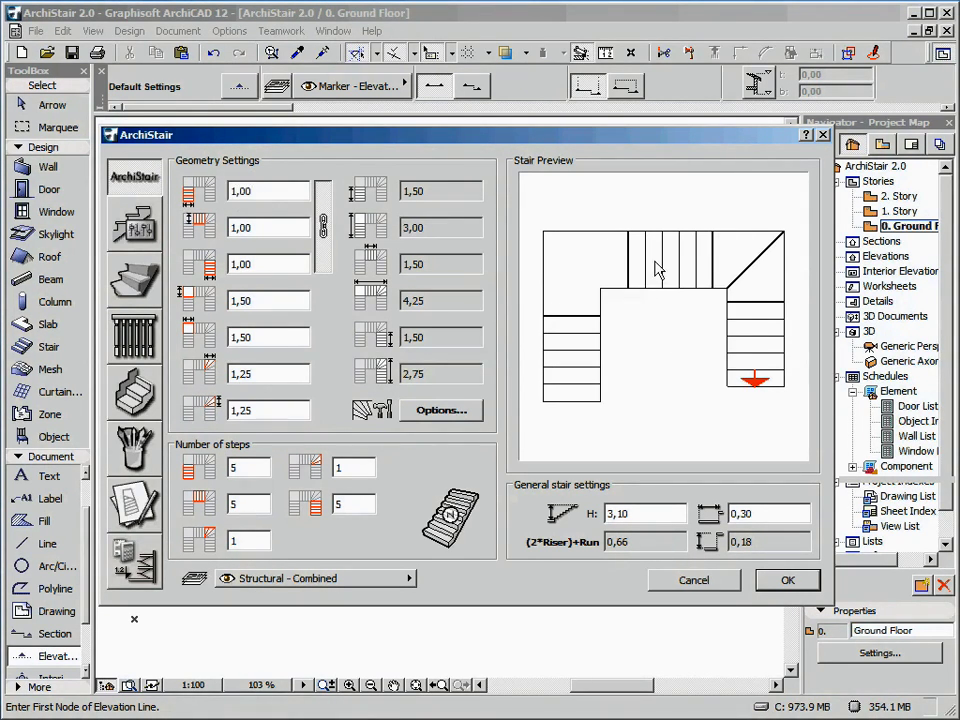
click(340, 467)
text(2)
click(264, 192)
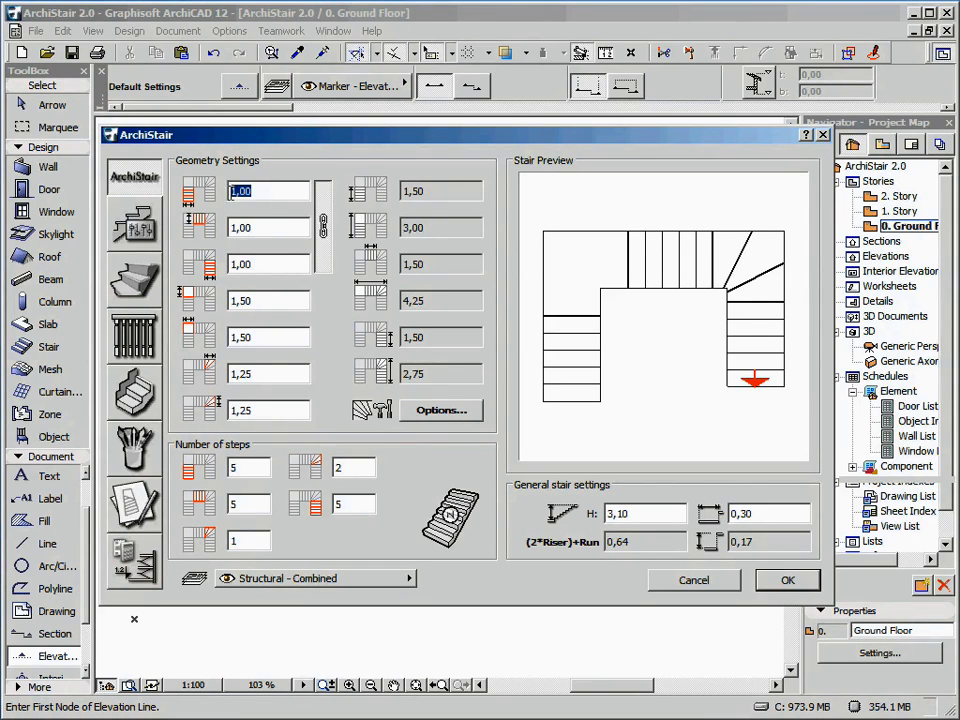
text(1,20)
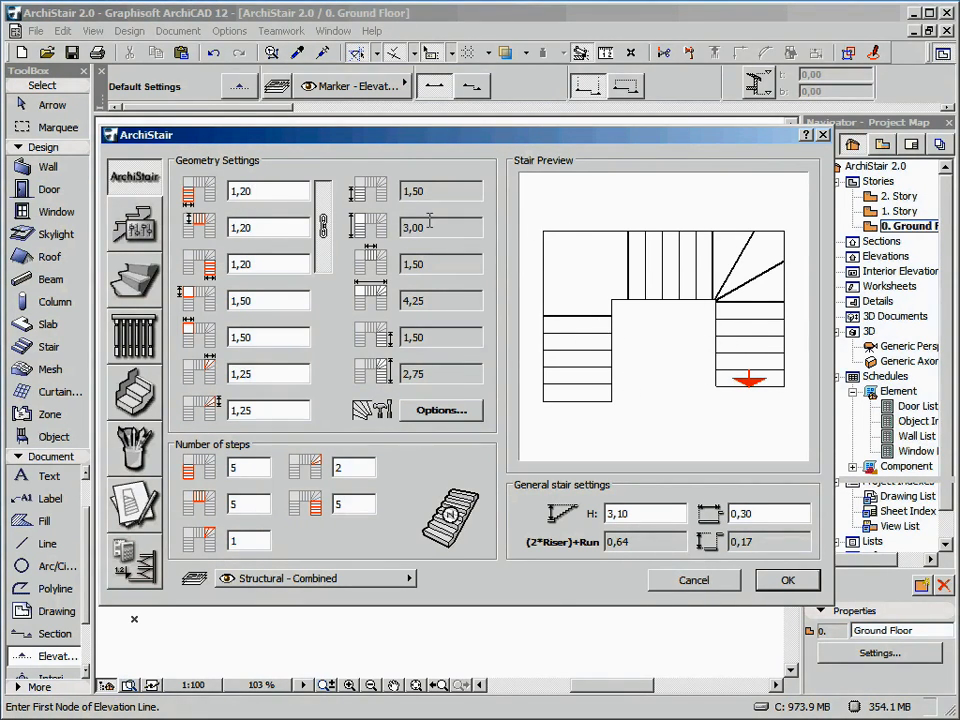
Review the structure connection options and the 0,20 flight and landing thicknesses.
click(142, 224)
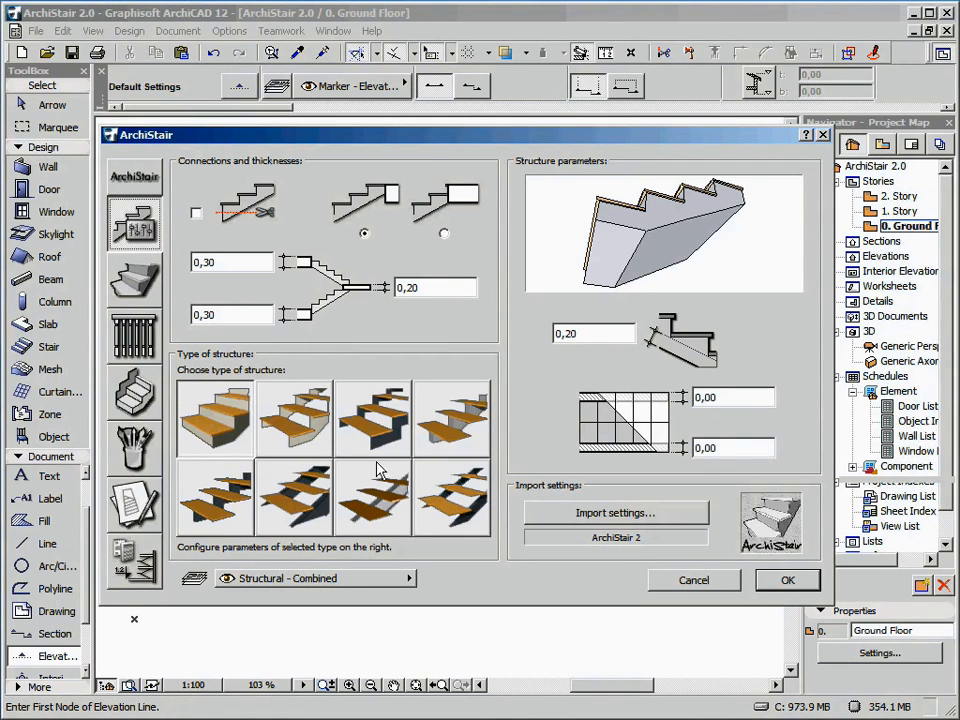
click(196, 213)
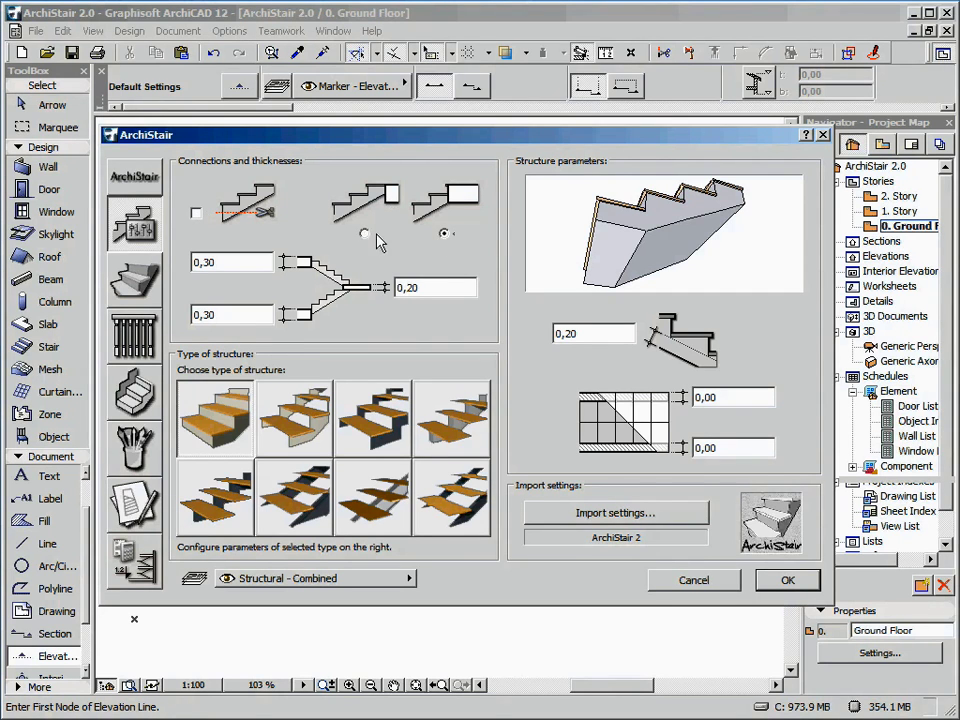
click(364, 233)
click(240, 262)
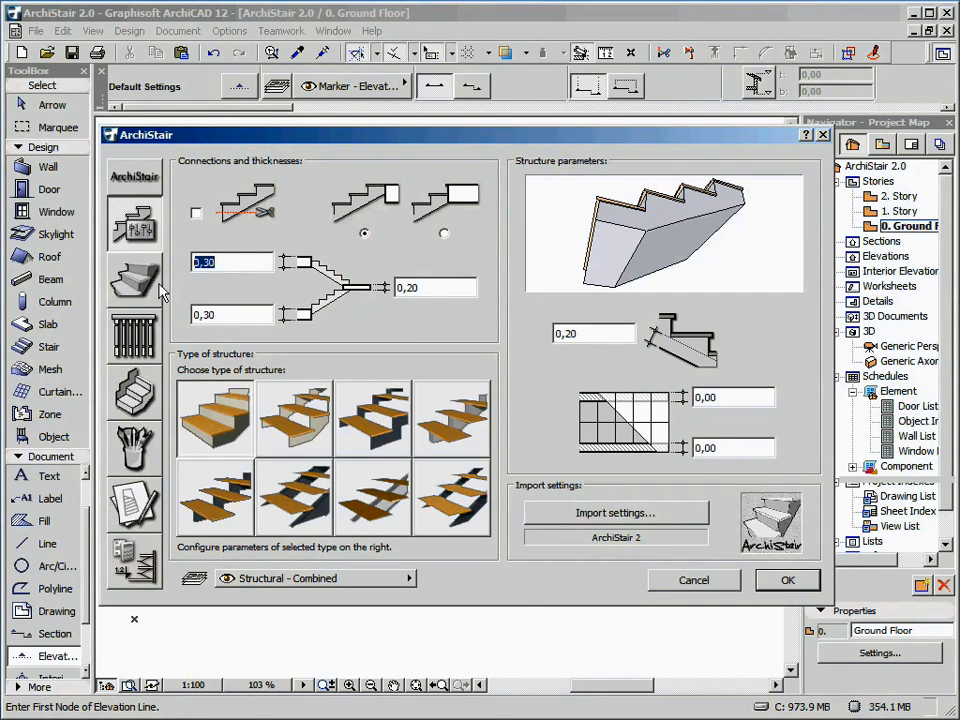
click(431, 285)
click(217, 315)
key(Tab)
Compare the structure types and pick the twin rectangular Mtl-Iron stringers.
click(296, 421)
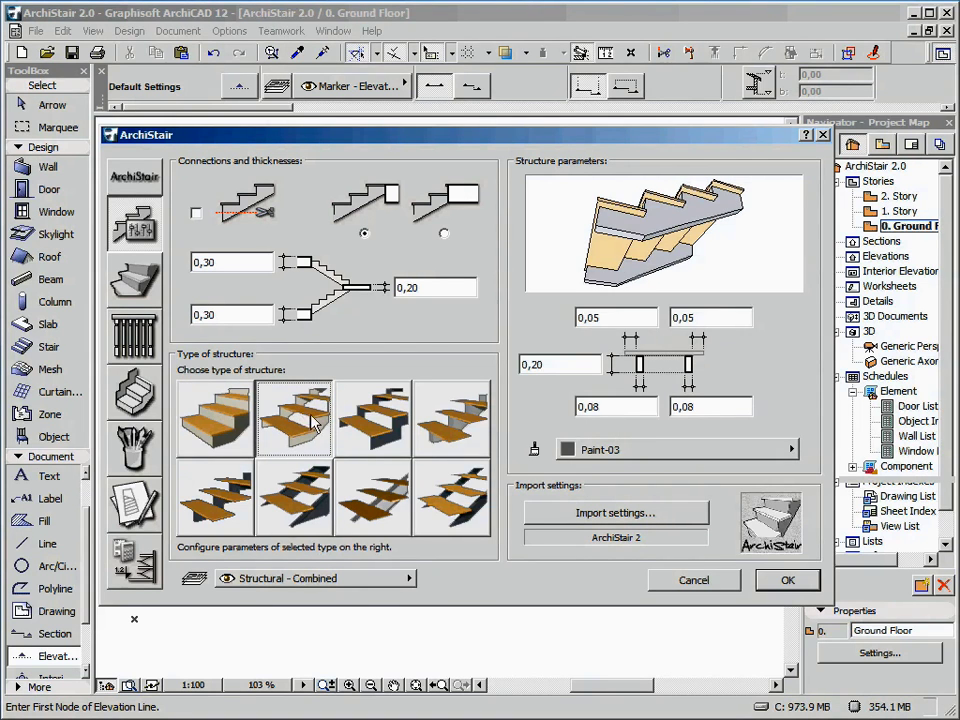
click(369, 425)
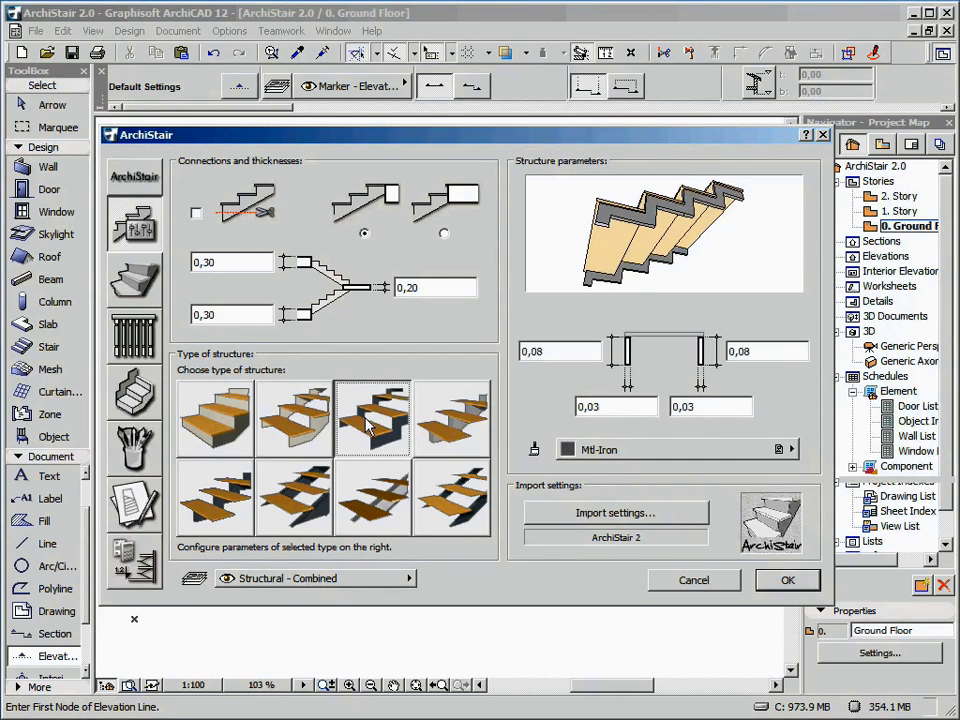
click(445, 425)
click(215, 497)
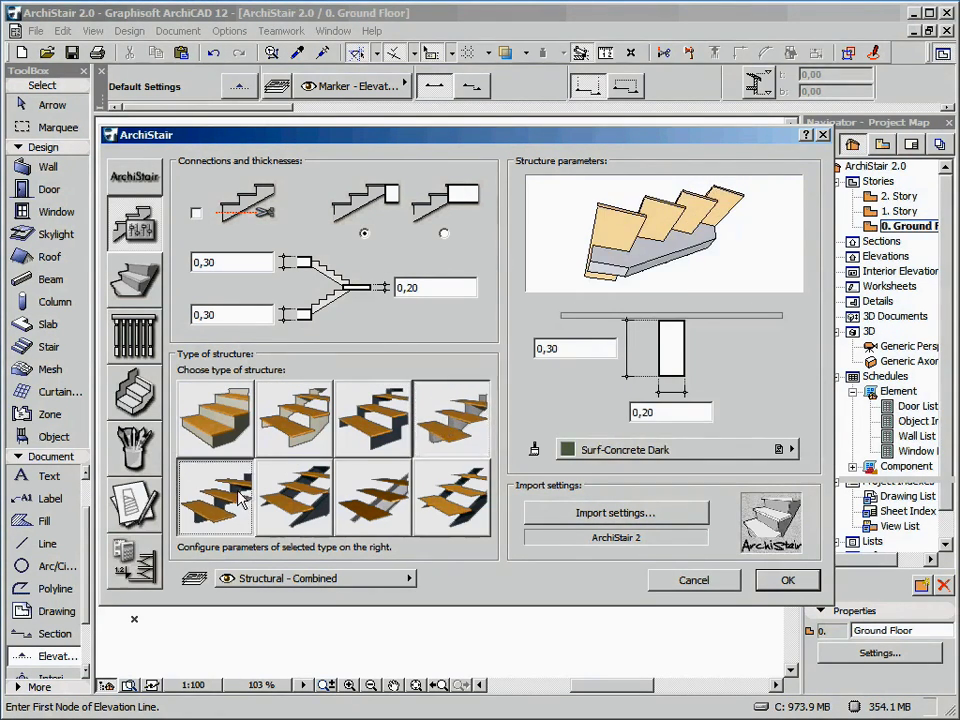
click(313, 500)
click(380, 500)
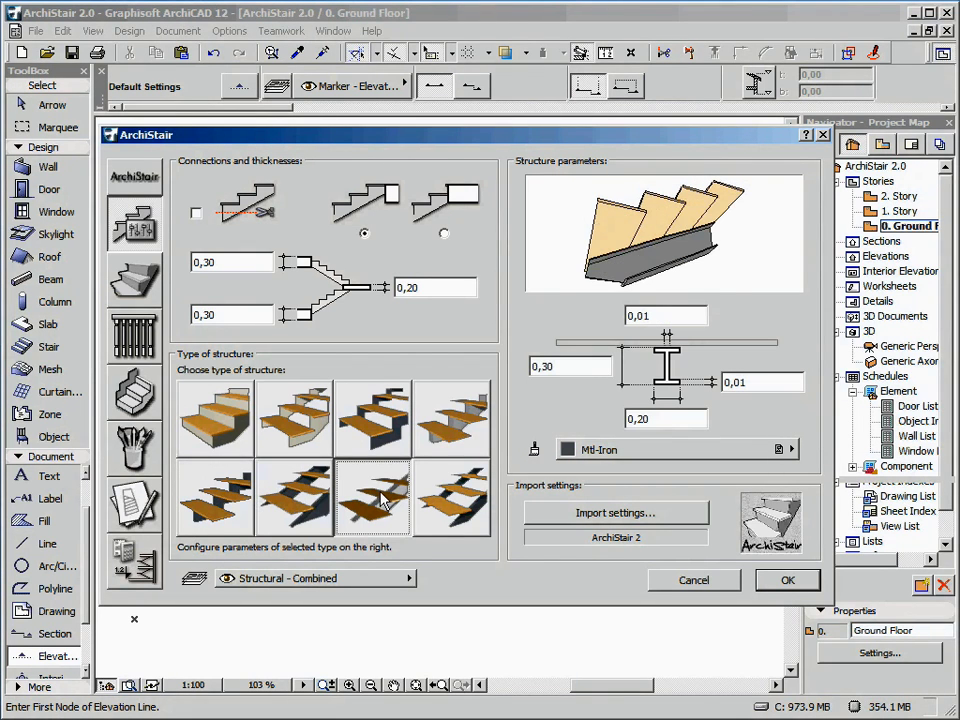
click(457, 503)
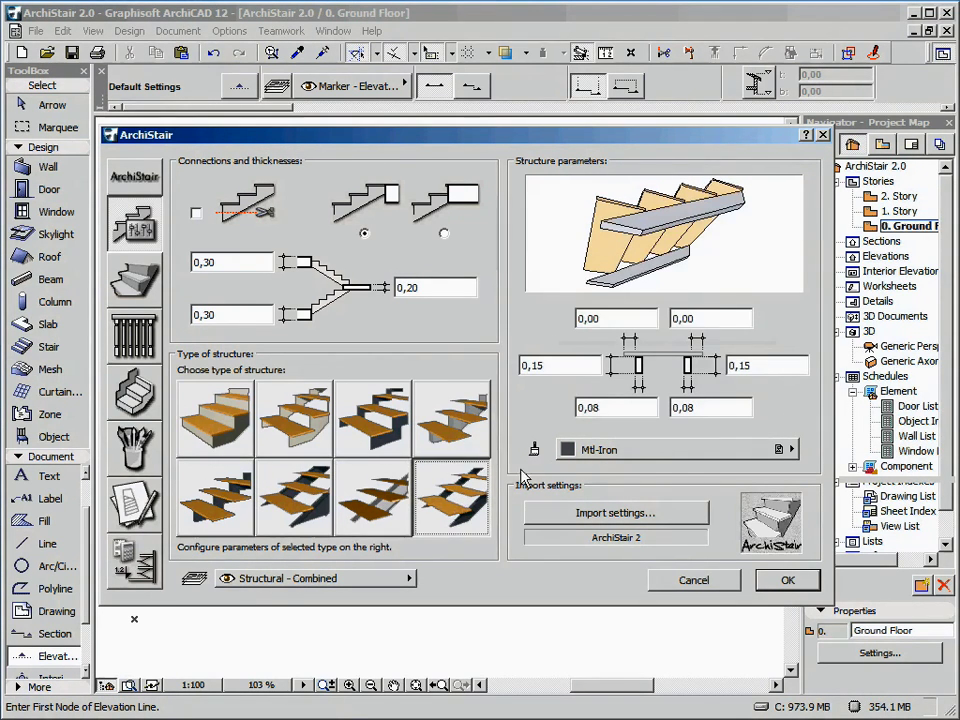
Check the stringer offsets and 0,15 spacing, then revert to the solid structure.
double_click(590, 318)
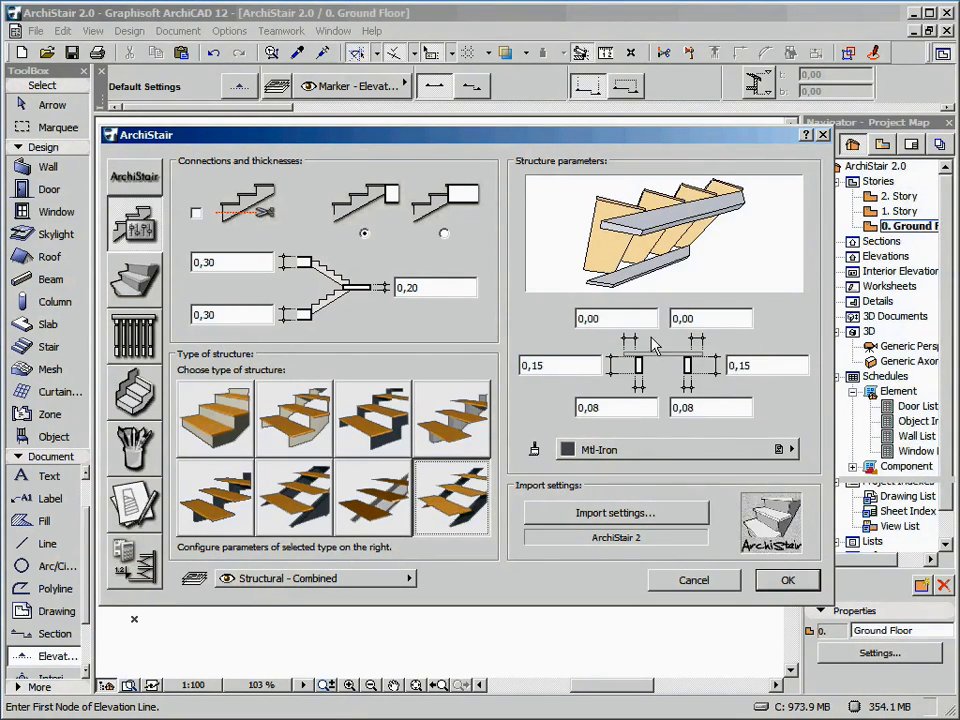
drag(552, 365, 512, 365)
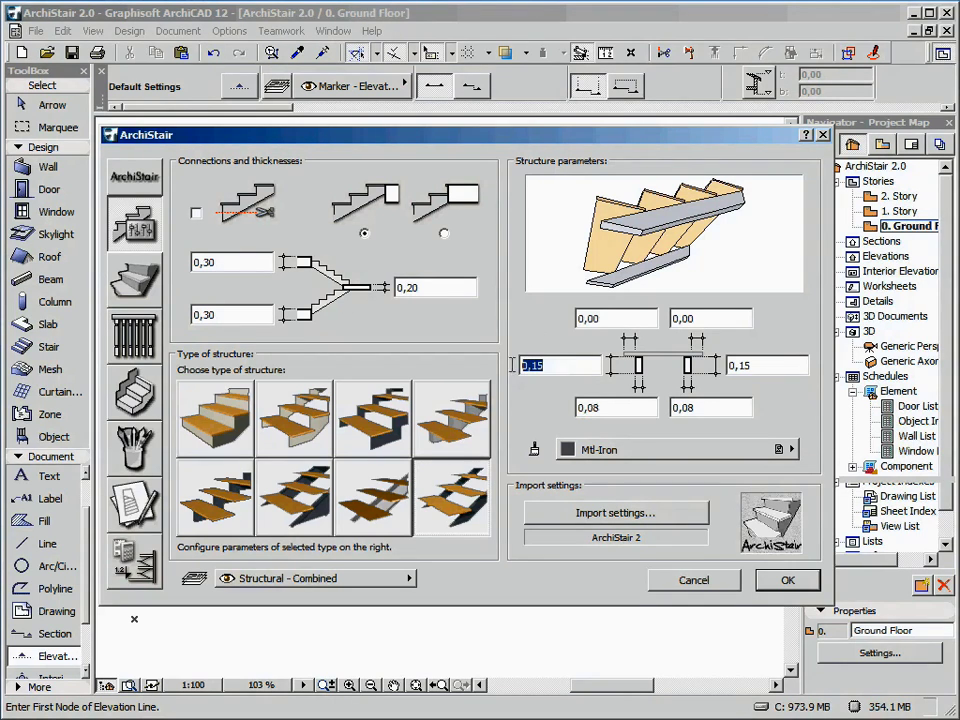
double_click(616, 407)
double_click(688, 407)
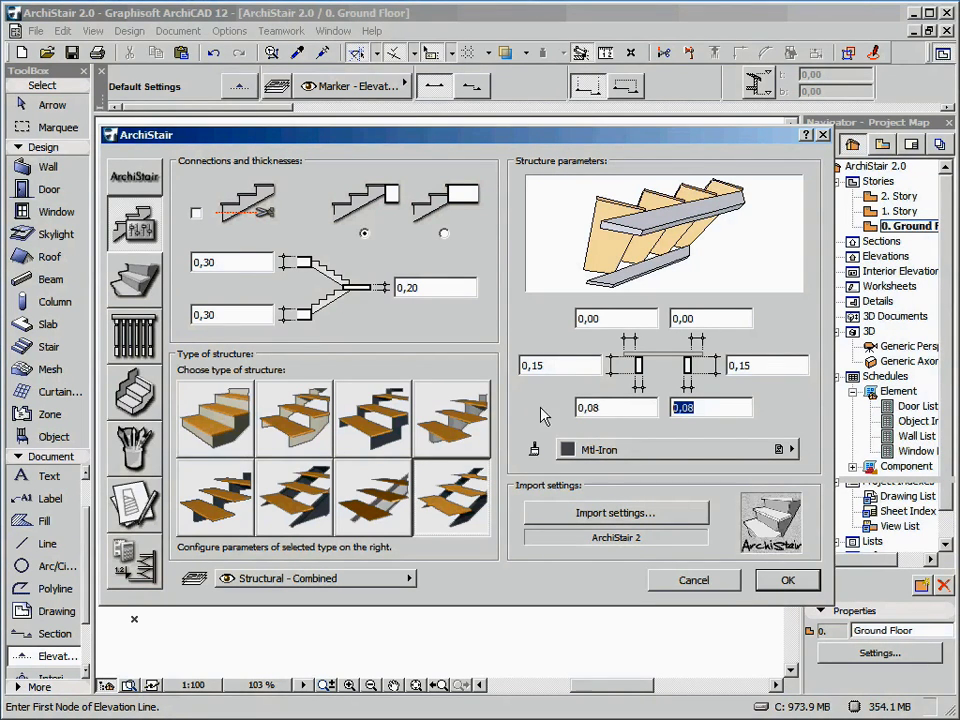
click(214, 414)
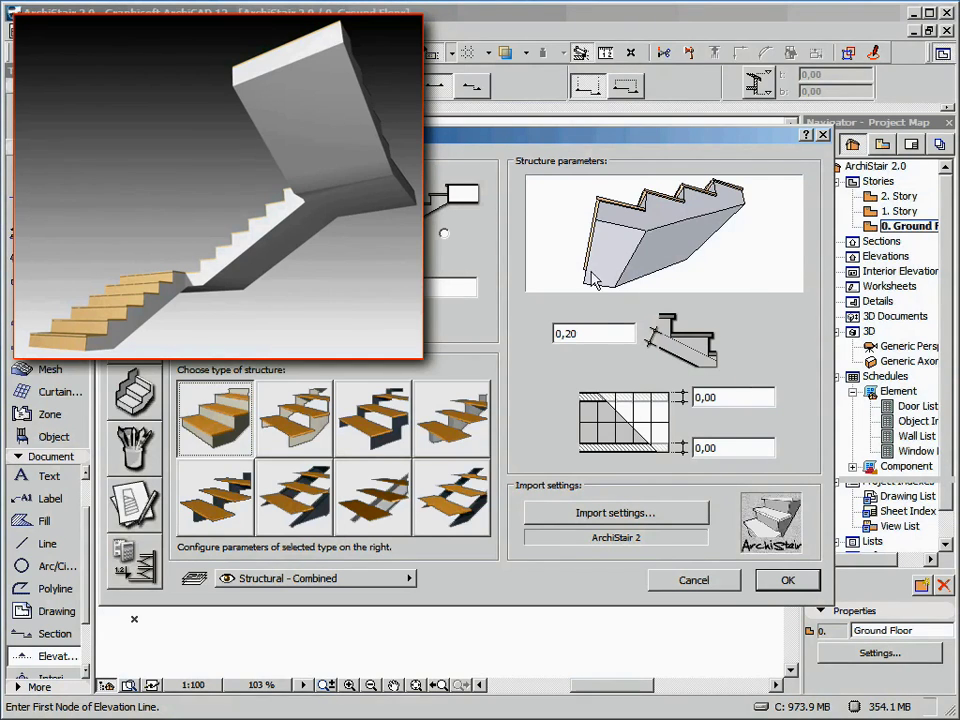
Check the 0,20 thickness and 0,00 offsets, then try the second, third and concrete-stringer types.
click(600, 333)
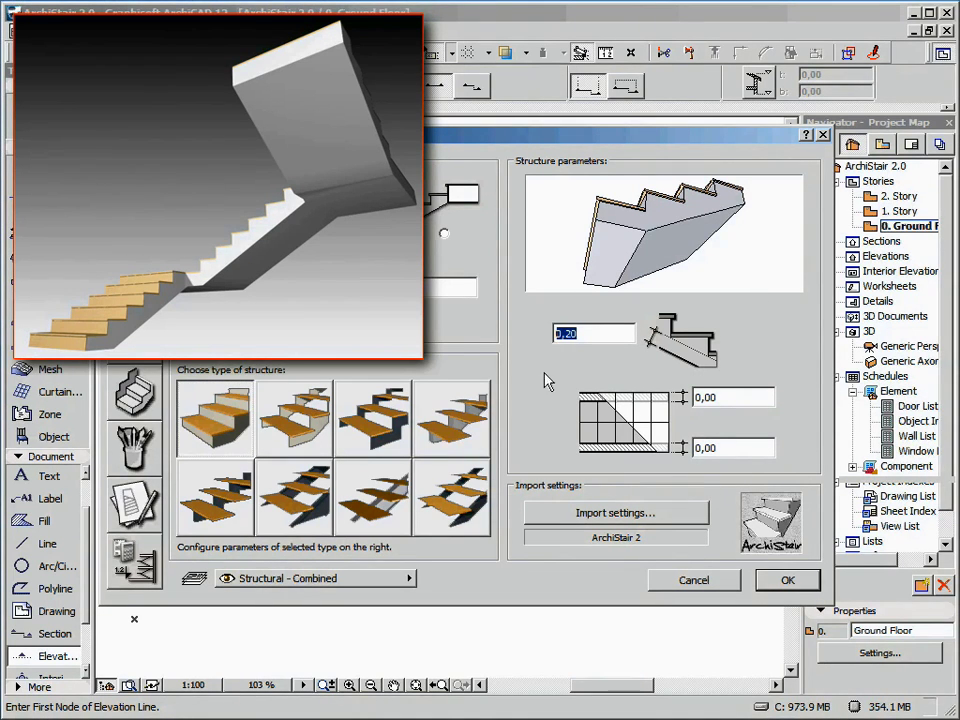
click(729, 398)
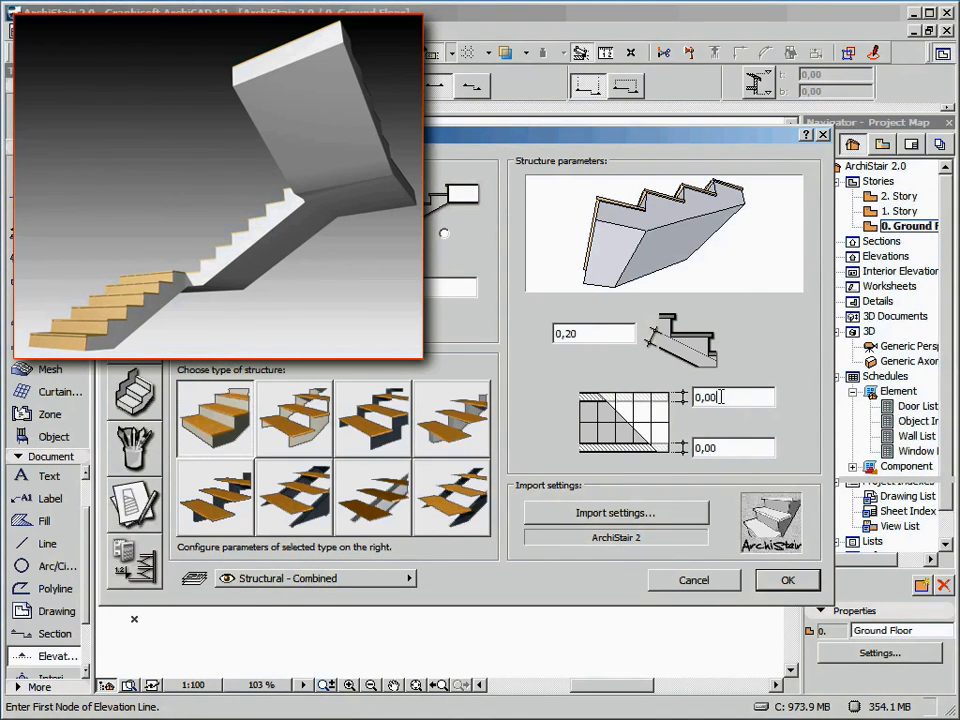
click(725, 446)
click(296, 422)
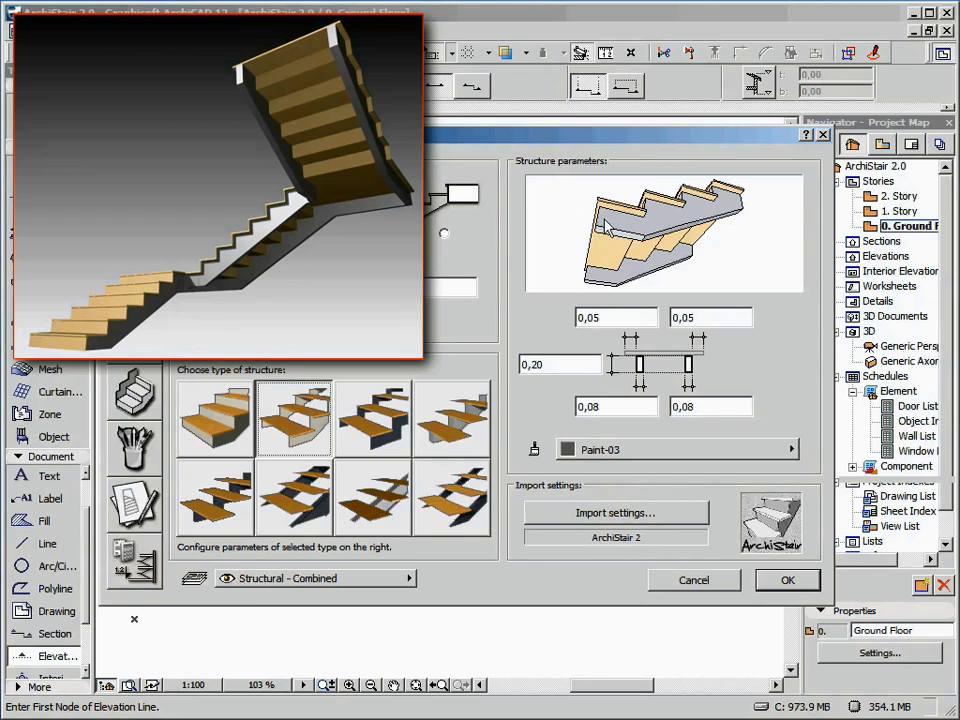
click(381, 420)
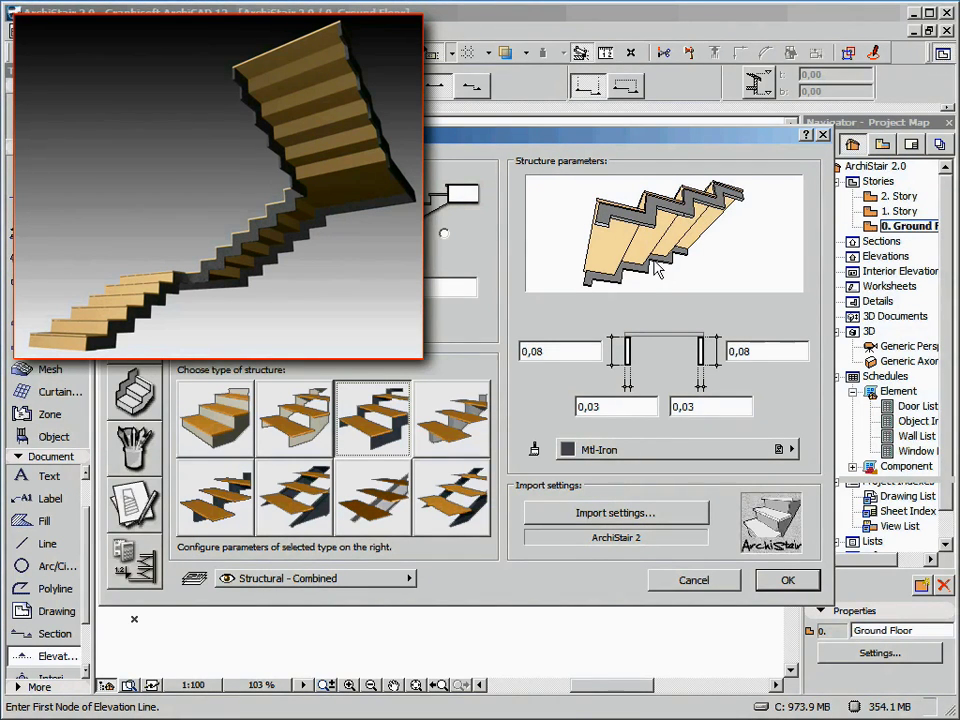
click(465, 421)
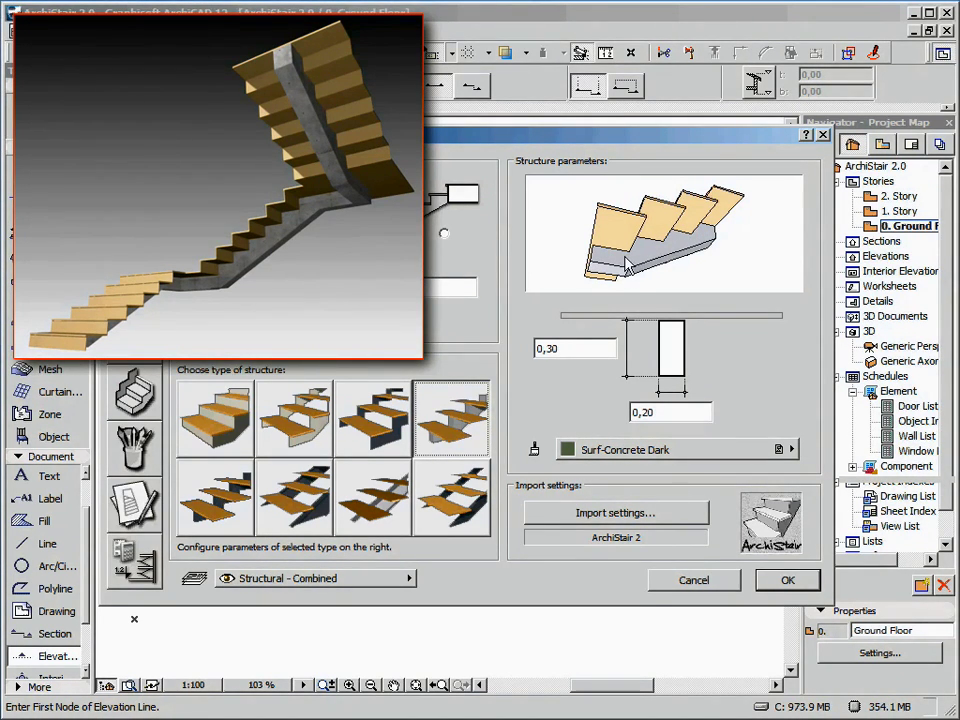
Try the open-tread and steel stringer beam types, checking their offset values.
click(240, 505)
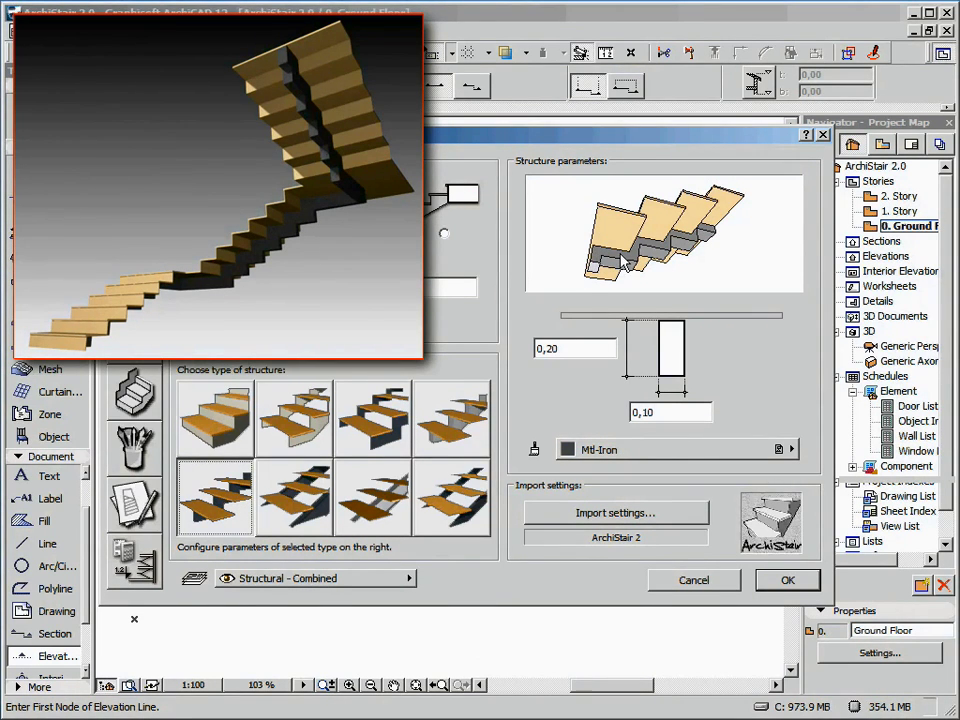
click(310, 508)
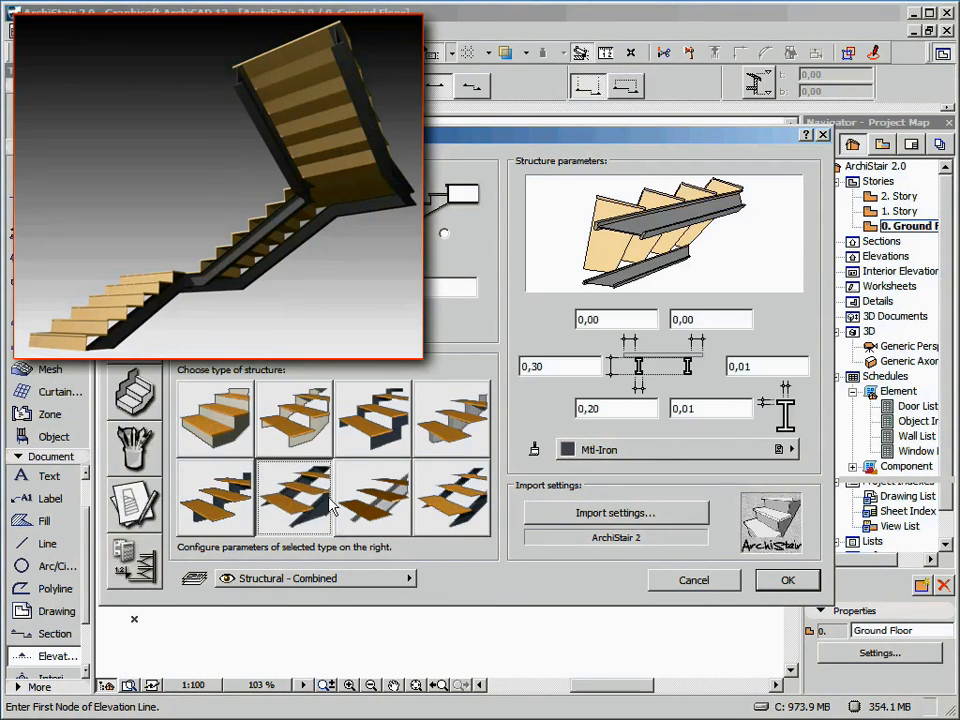
double_click(573, 366)
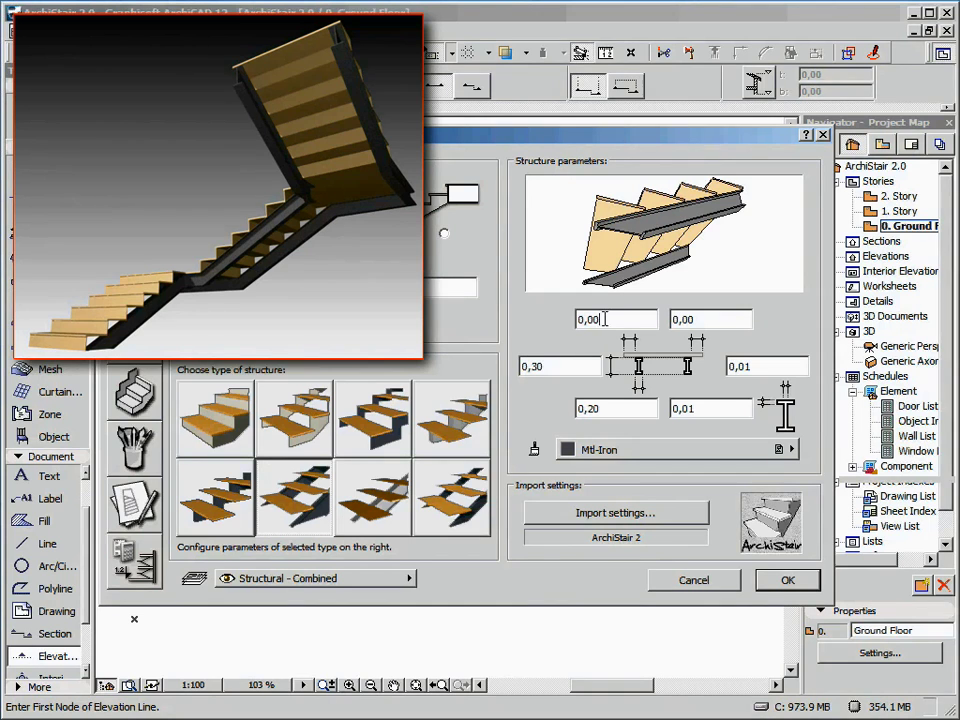
double_click(606, 319)
drag(740, 410, 657, 404)
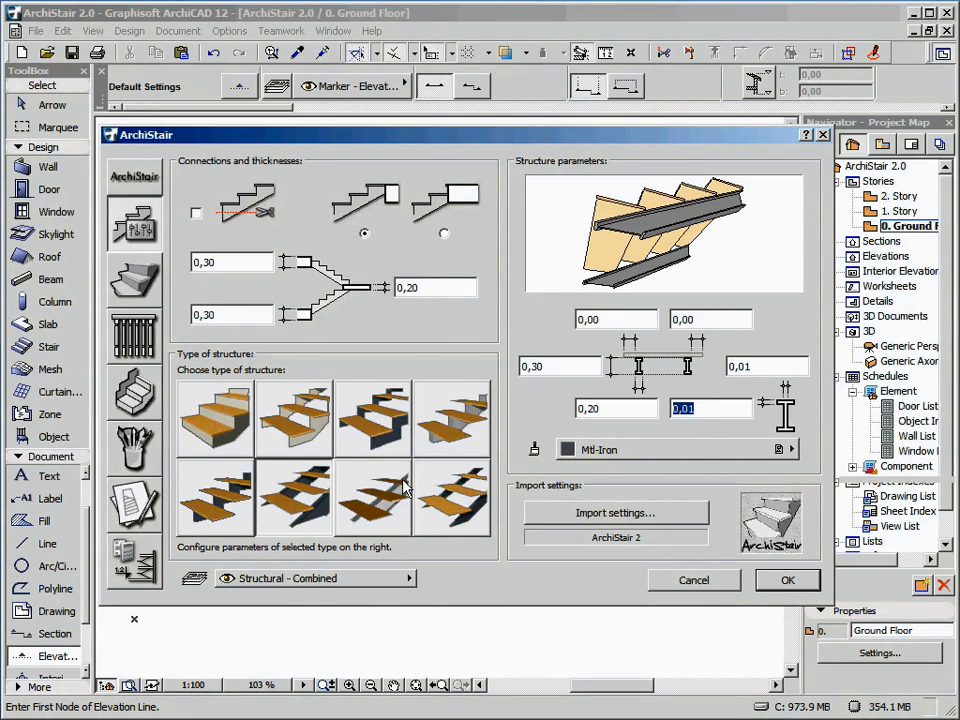
Try the central I-beam and twin flat stringers, then settle on the monolithic structure.
click(404, 486)
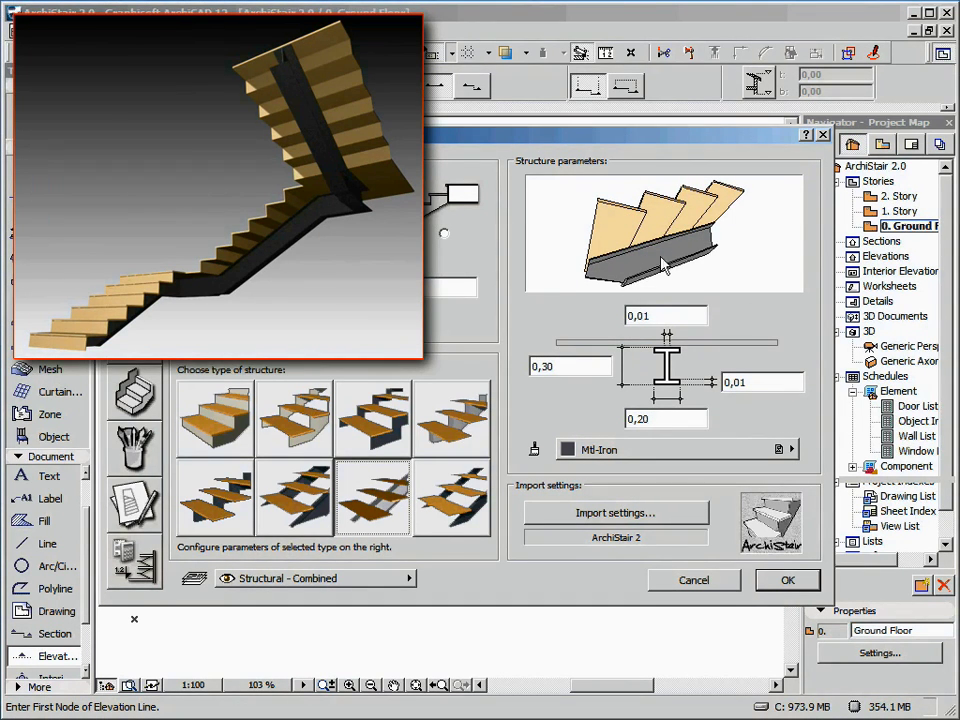
click(455, 505)
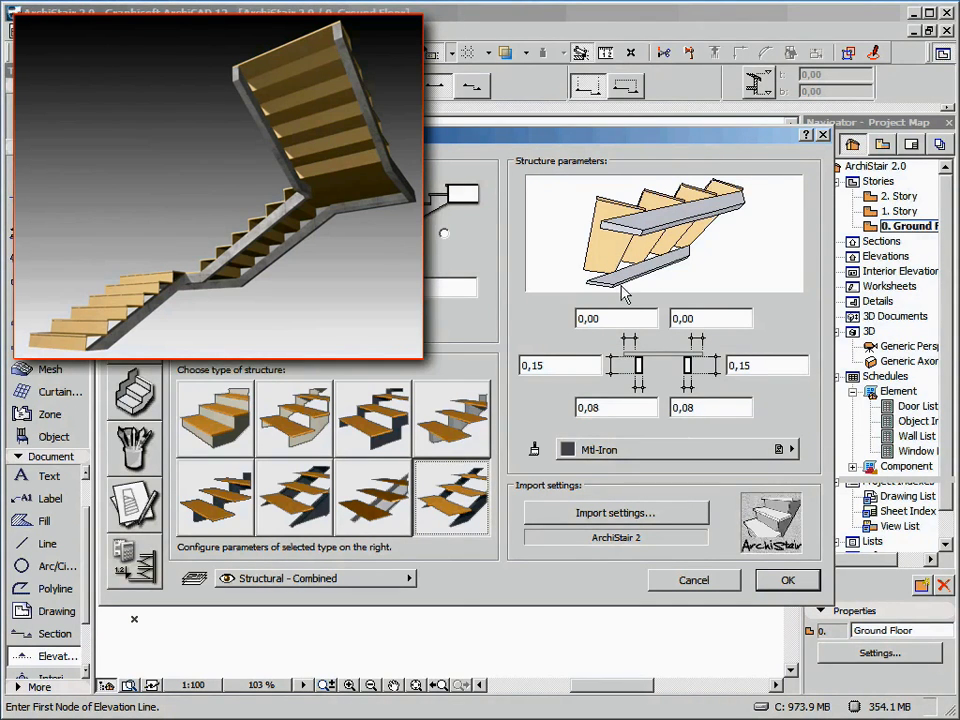
click(573, 368)
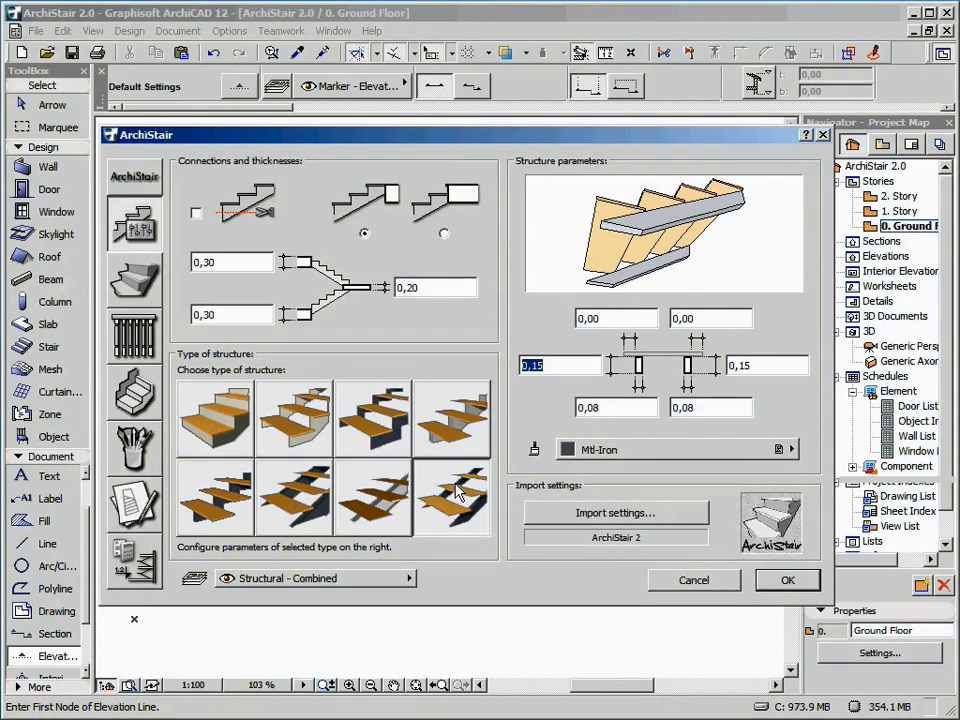
click(215, 417)
click(136, 280)
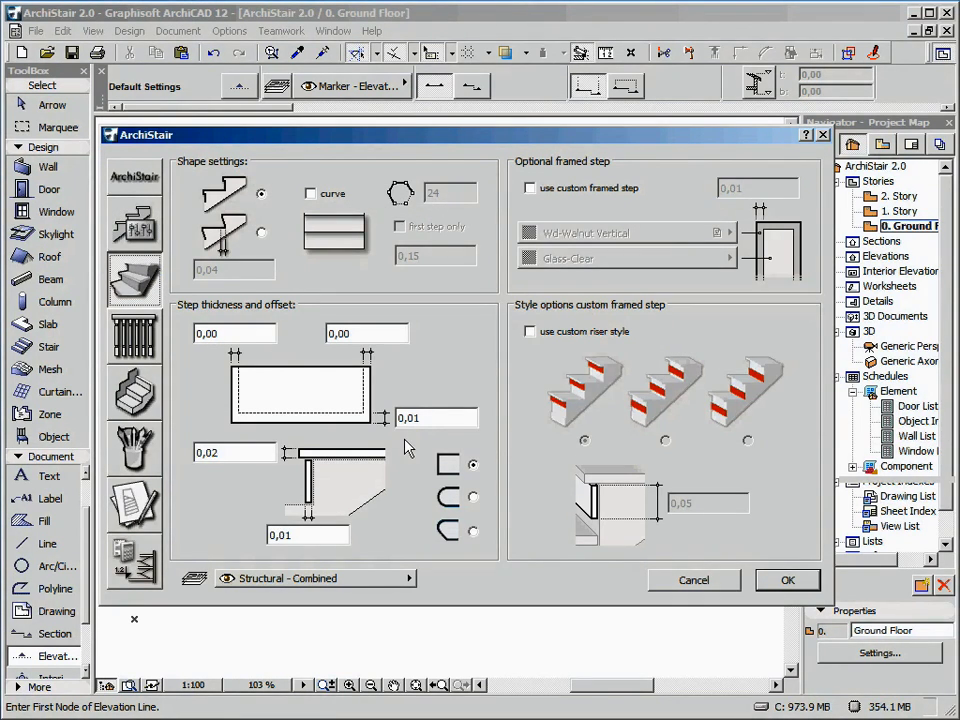
click(261, 232)
double_click(241, 264)
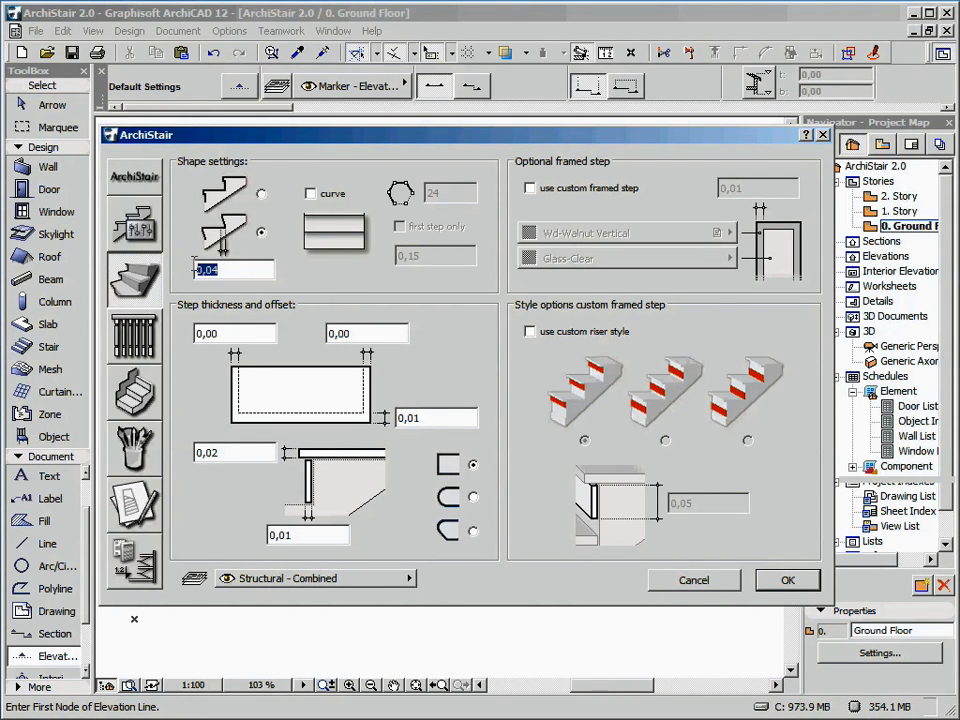
click(261, 194)
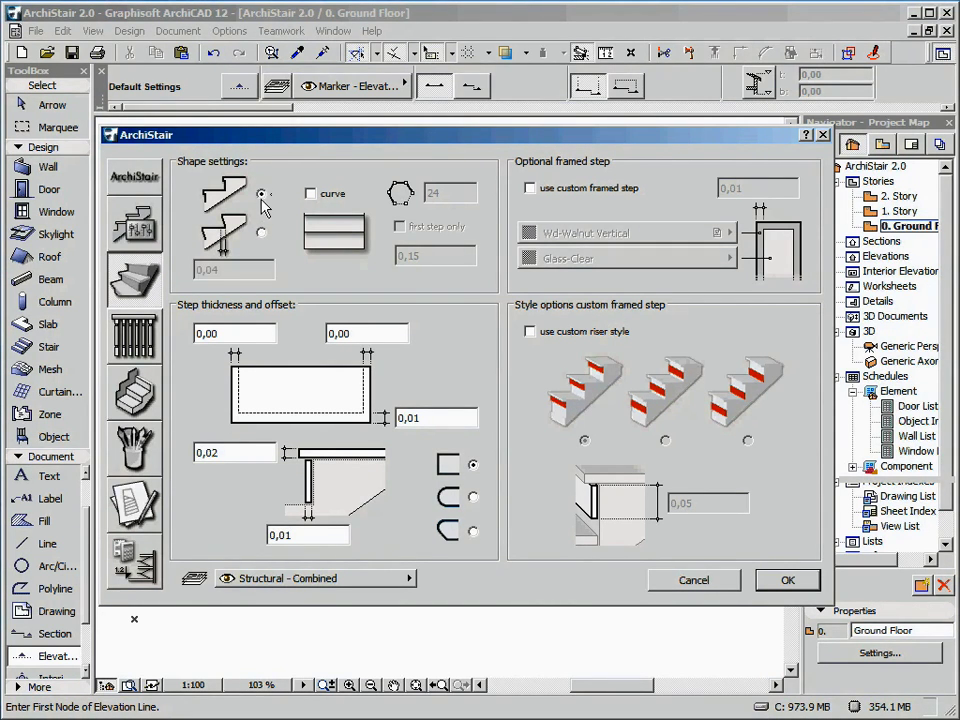
click(311, 194)
click(399, 227)
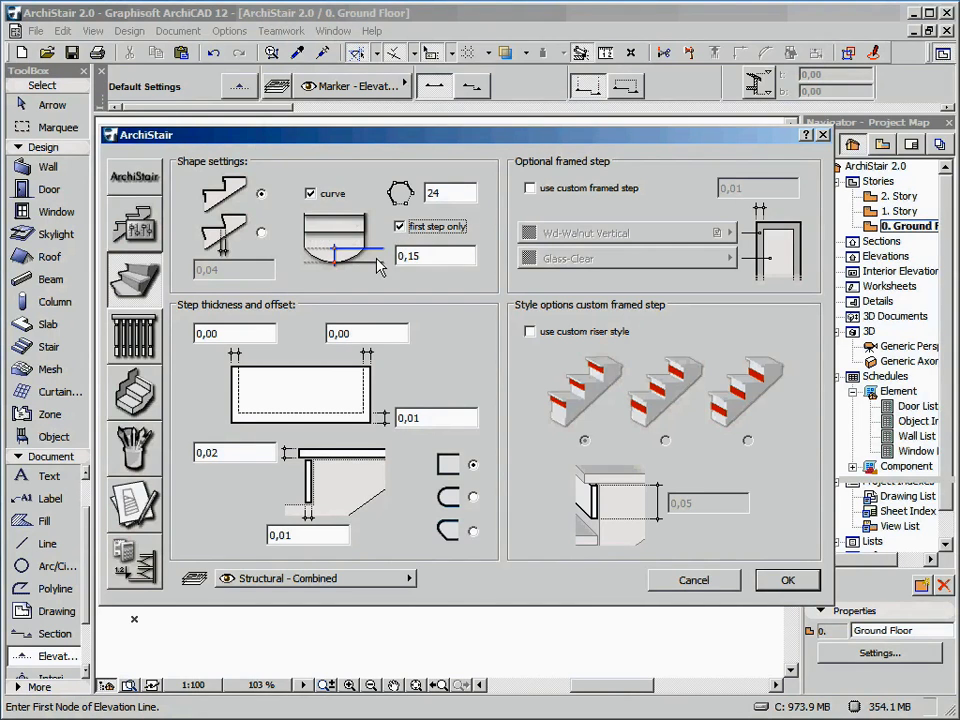
click(311, 194)
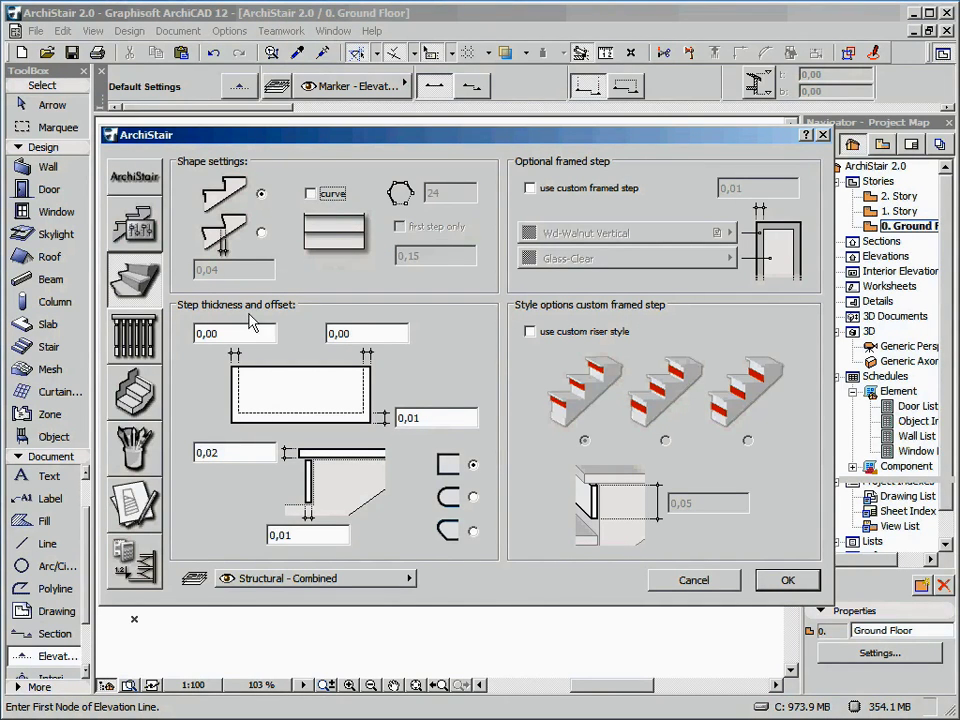
click(218, 333)
click(356, 333)
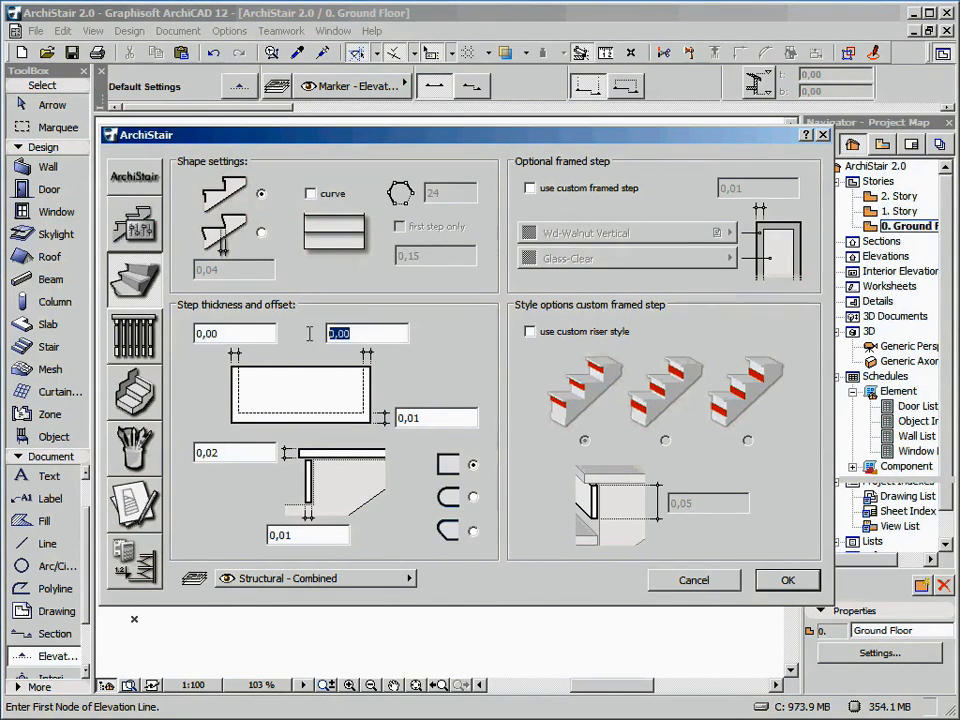
click(428, 418)
click(264, 455)
click(474, 497)
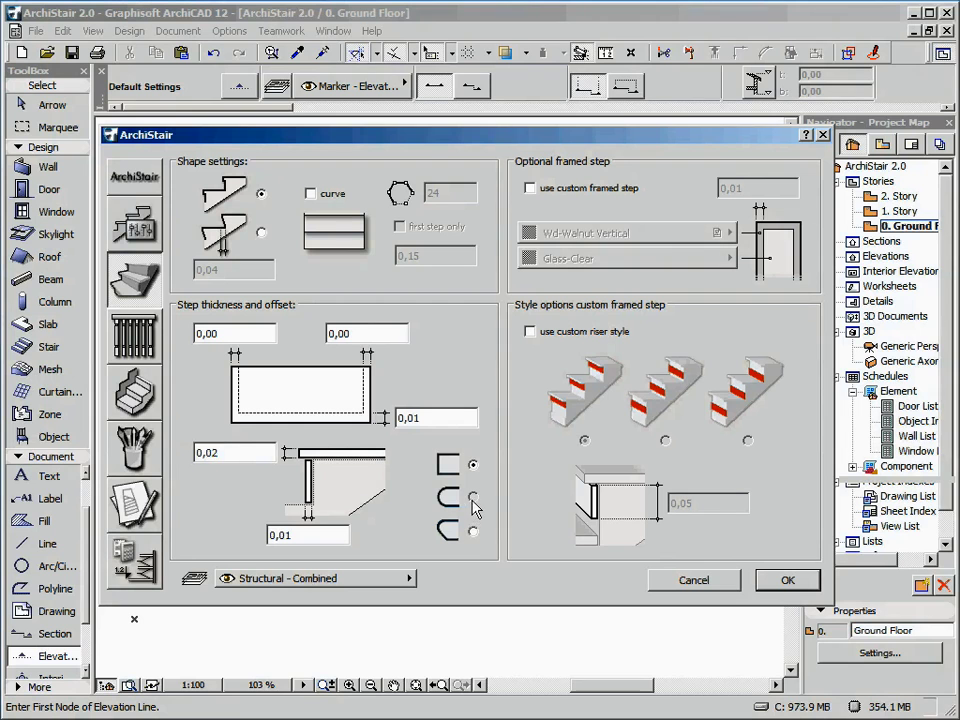
click(473, 531)
click(530, 188)
Keep Wd-Walnut Vertical frame and Glass-Clear infill at 0,02, with the custom framed step switched off.
click(600, 233)
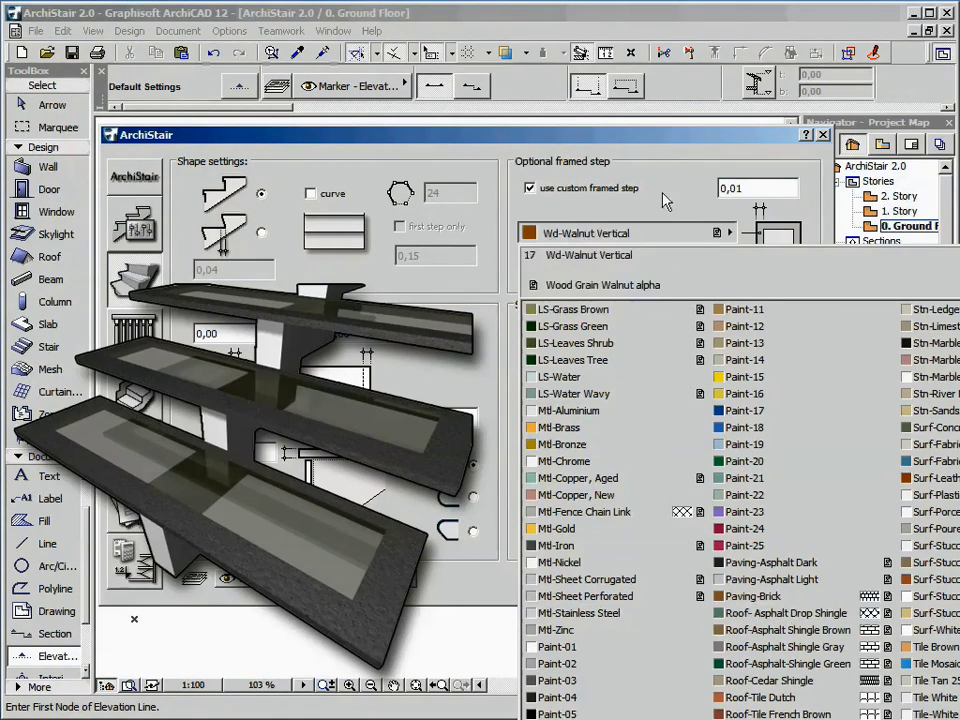
click(736, 190)
drag(736, 190, 754, 189)
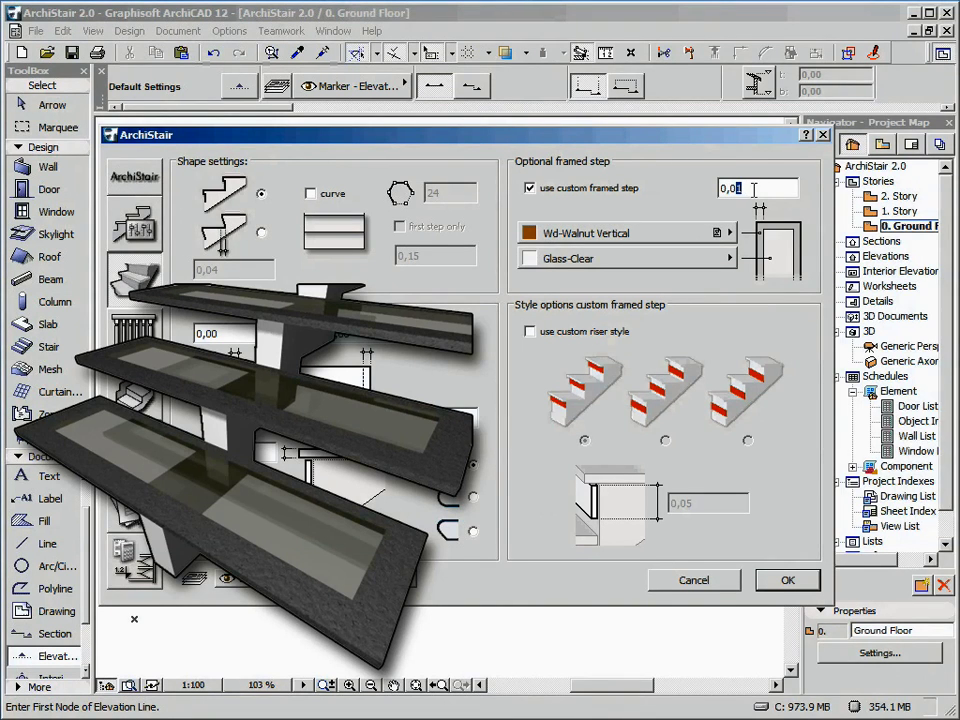
click(654, 260)
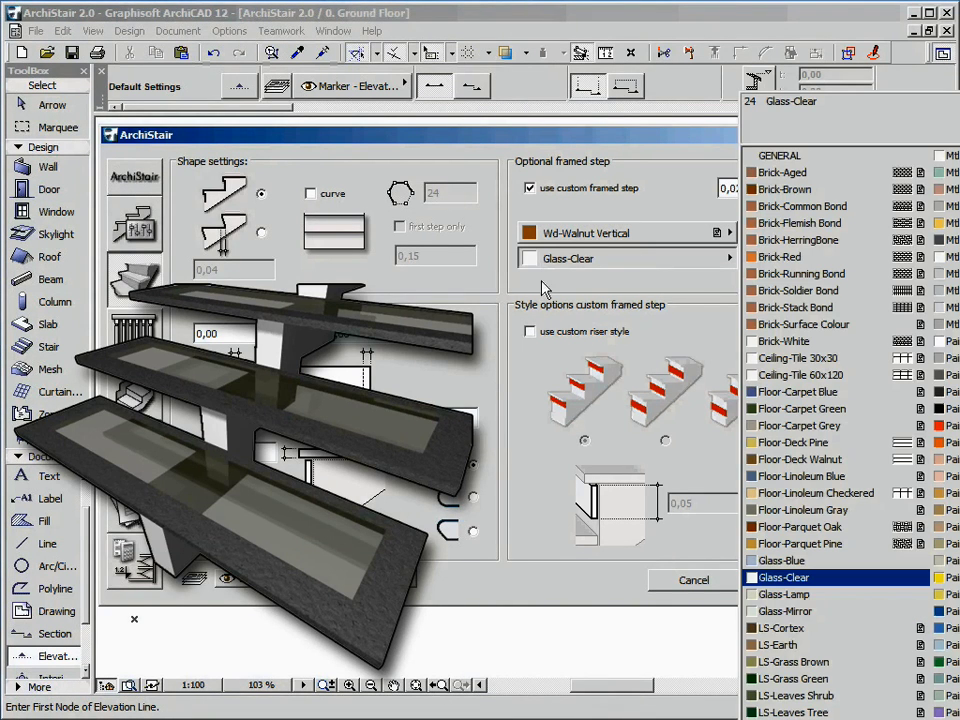
click(645, 284)
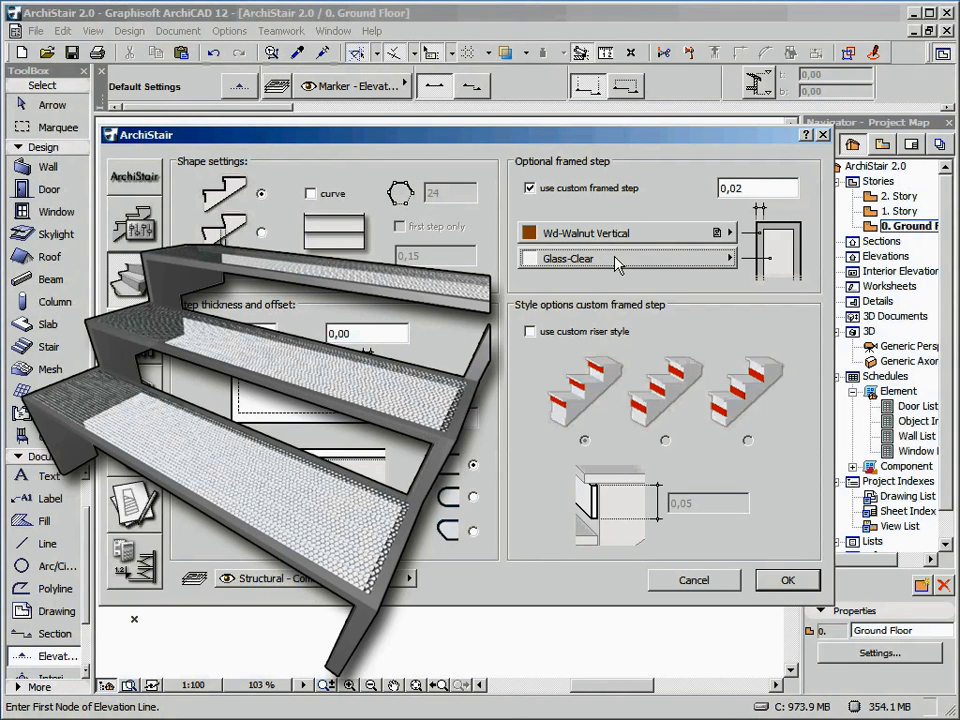
click(530, 189)
click(530, 189)
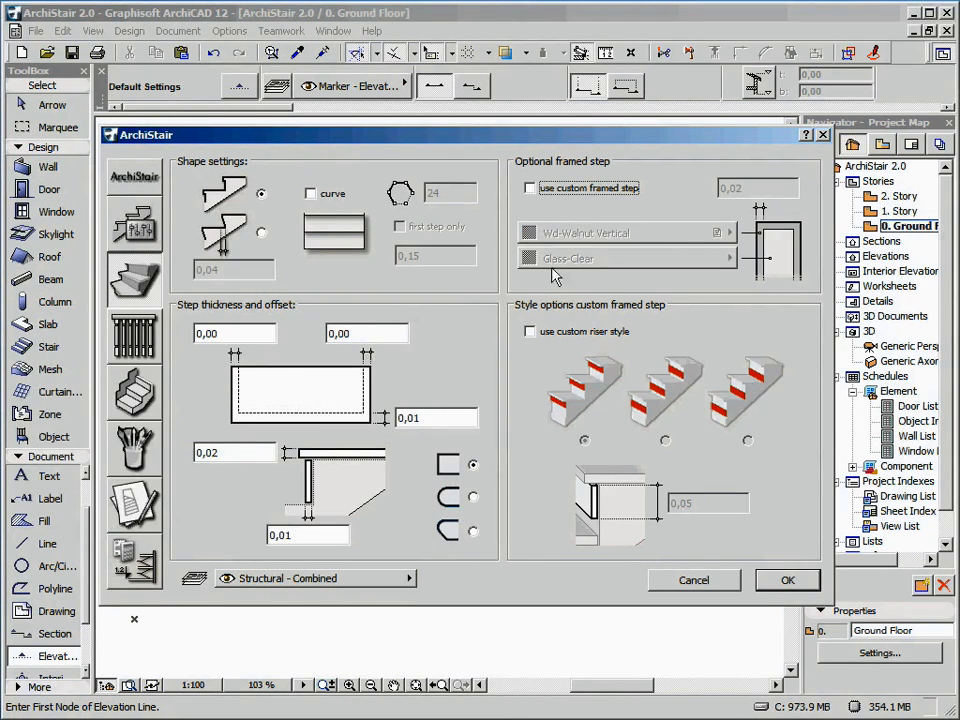
Try the three custom riser styles, then switch custom riser style back off.
click(530, 332)
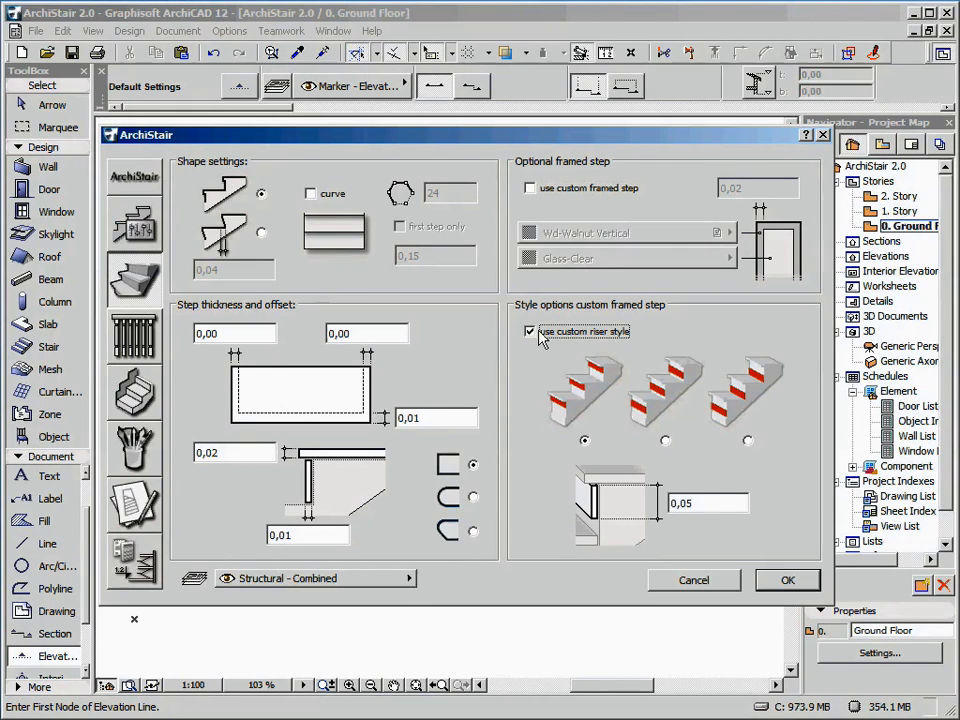
click(665, 441)
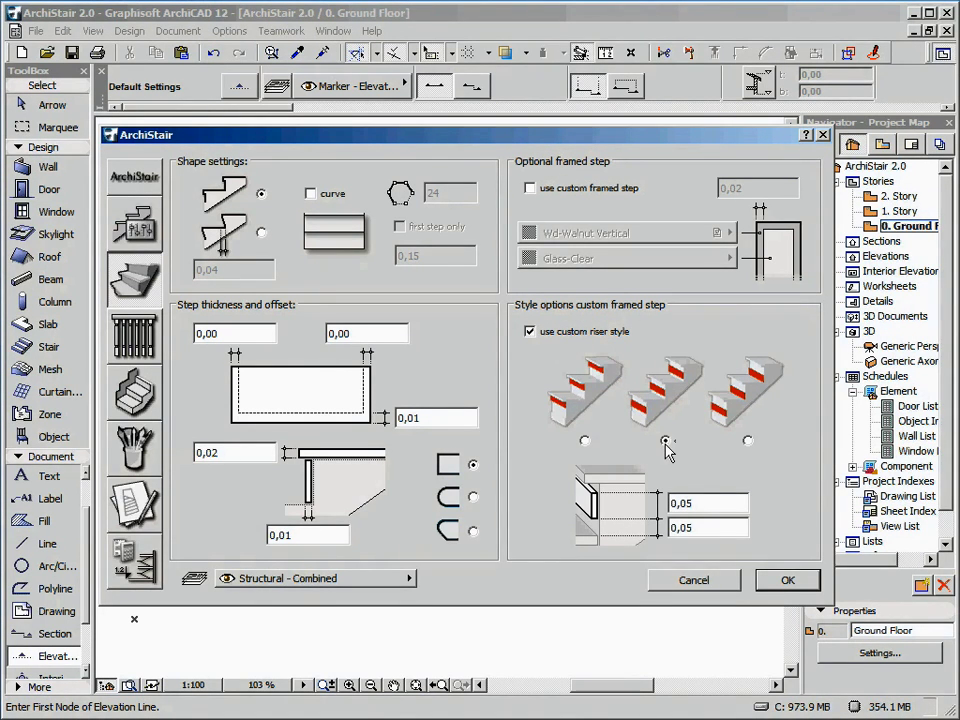
click(749, 442)
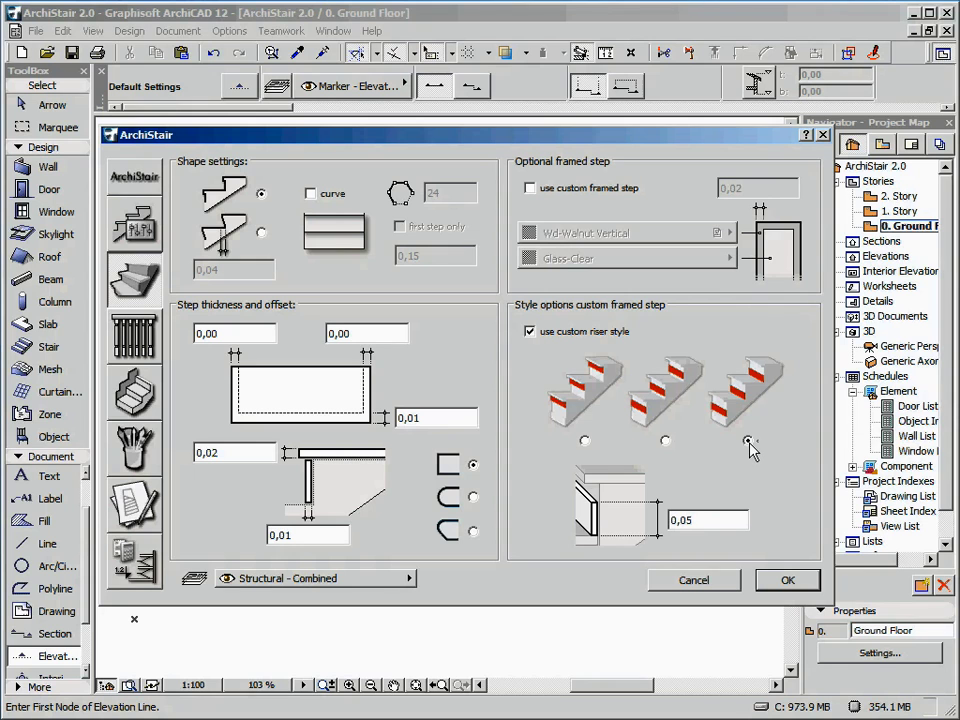
click(666, 442)
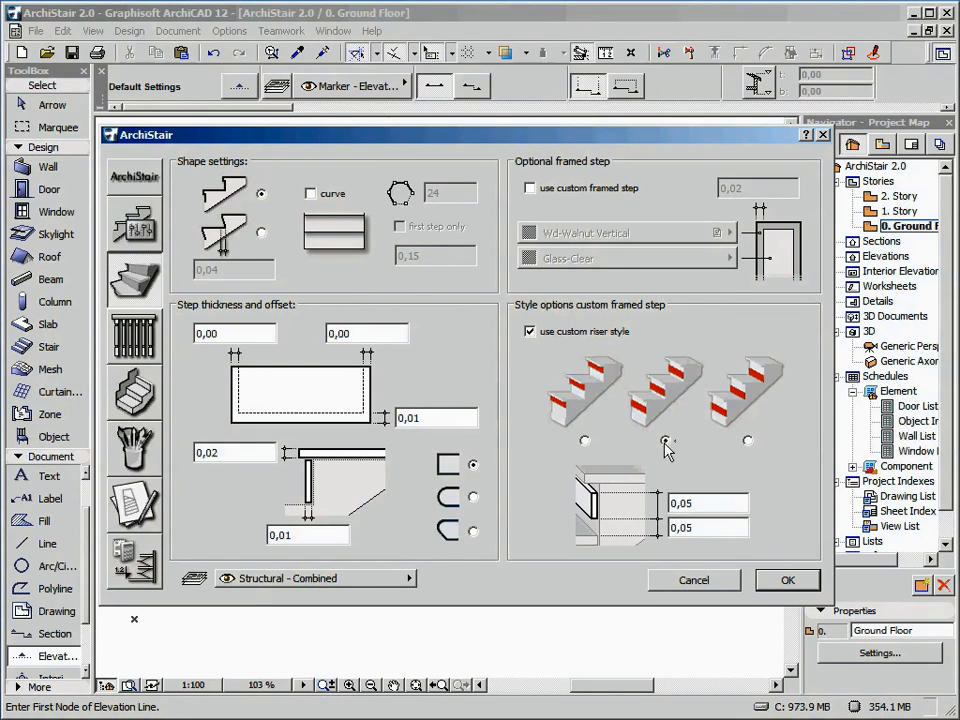
click(585, 442)
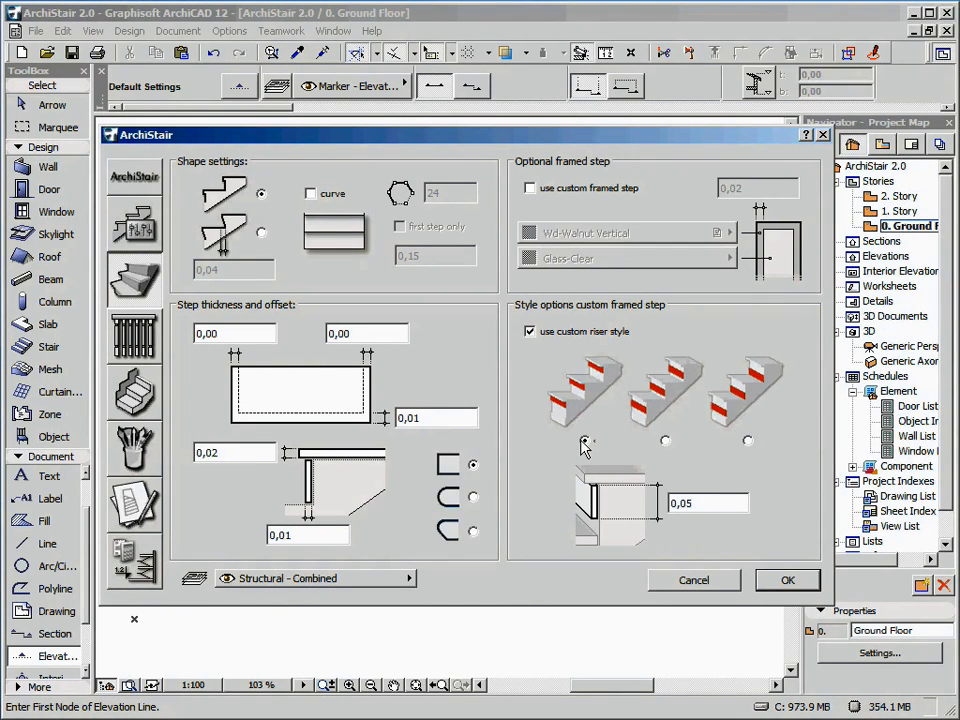
click(530, 332)
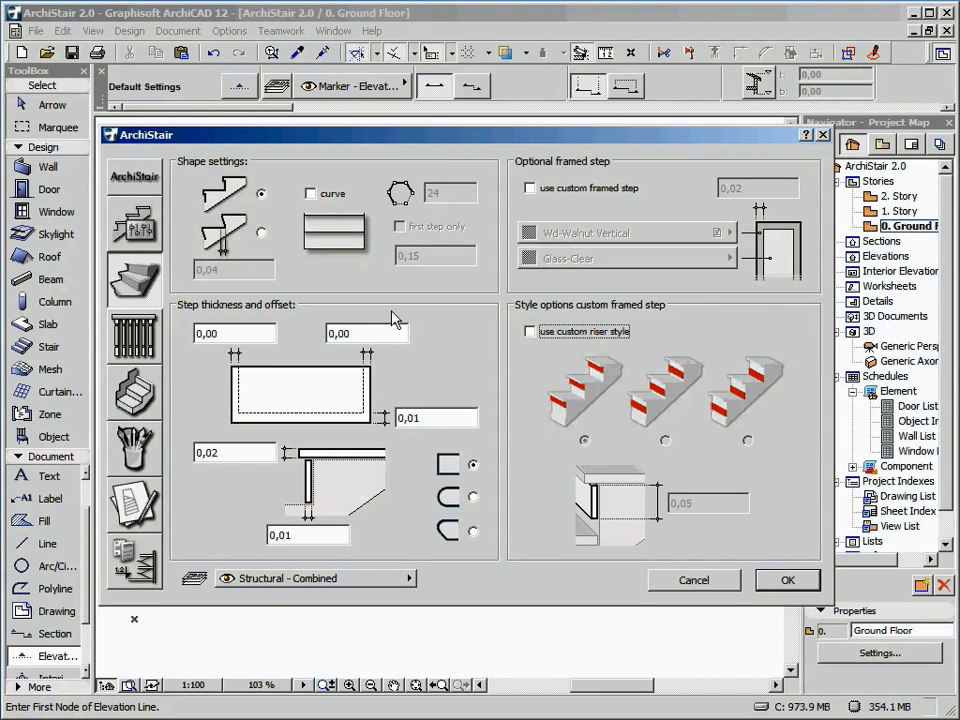
click(152, 330)
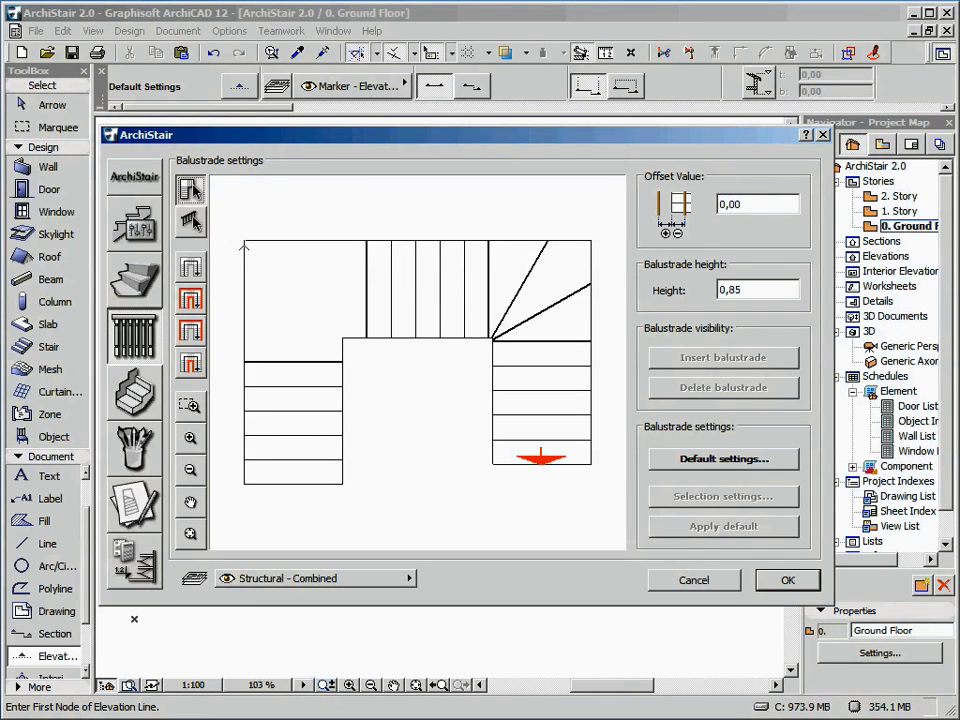
Add balustrades along the stair's left, top and lower-right outer edges.
click(243, 310)
click(382, 241)
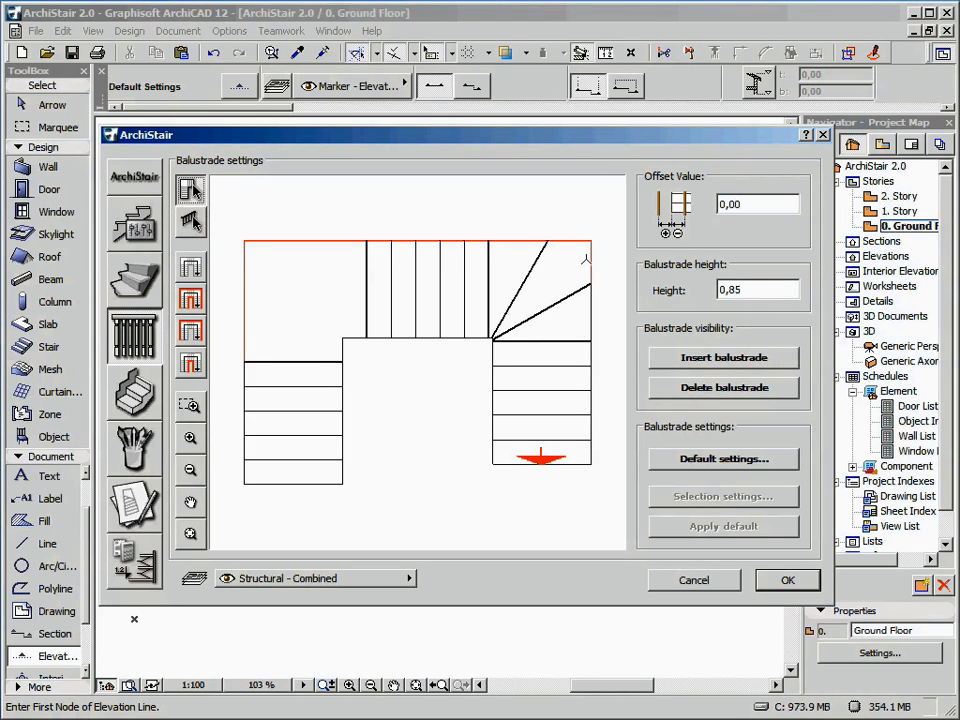
click(590, 356)
click(670, 360)
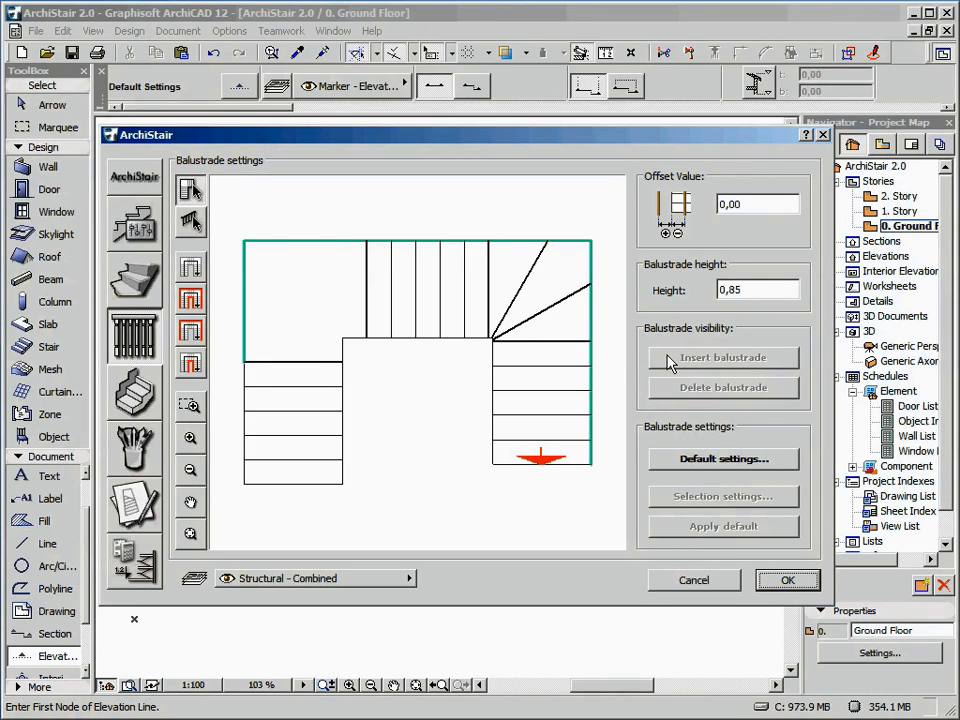
Try the all-edges and inner-edges picks, zooming the plan preview in and back out.
click(191, 300)
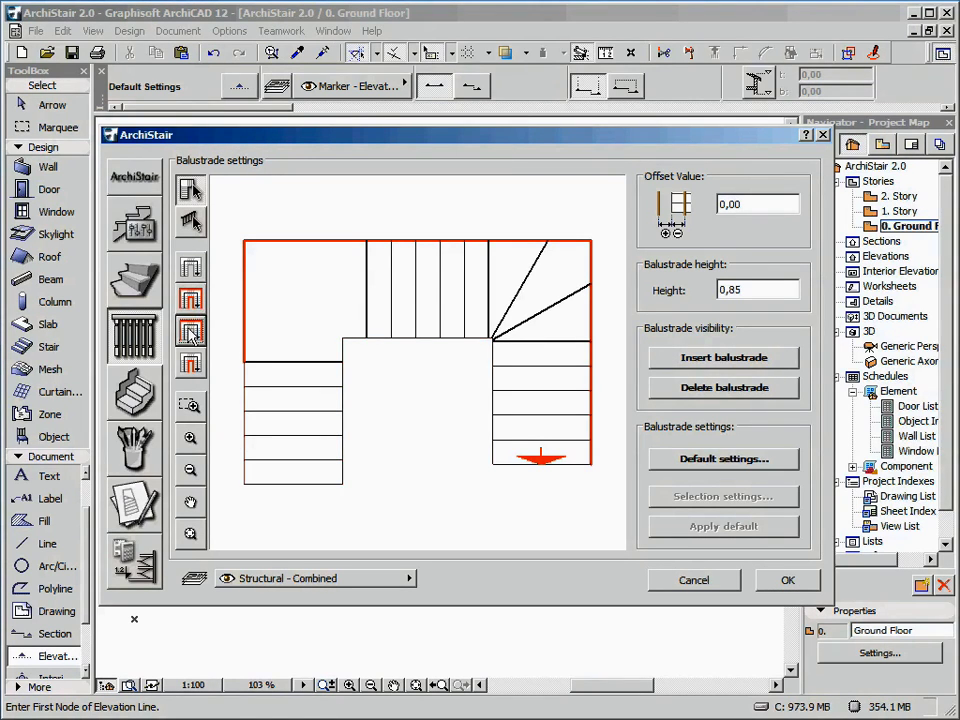
click(191, 364)
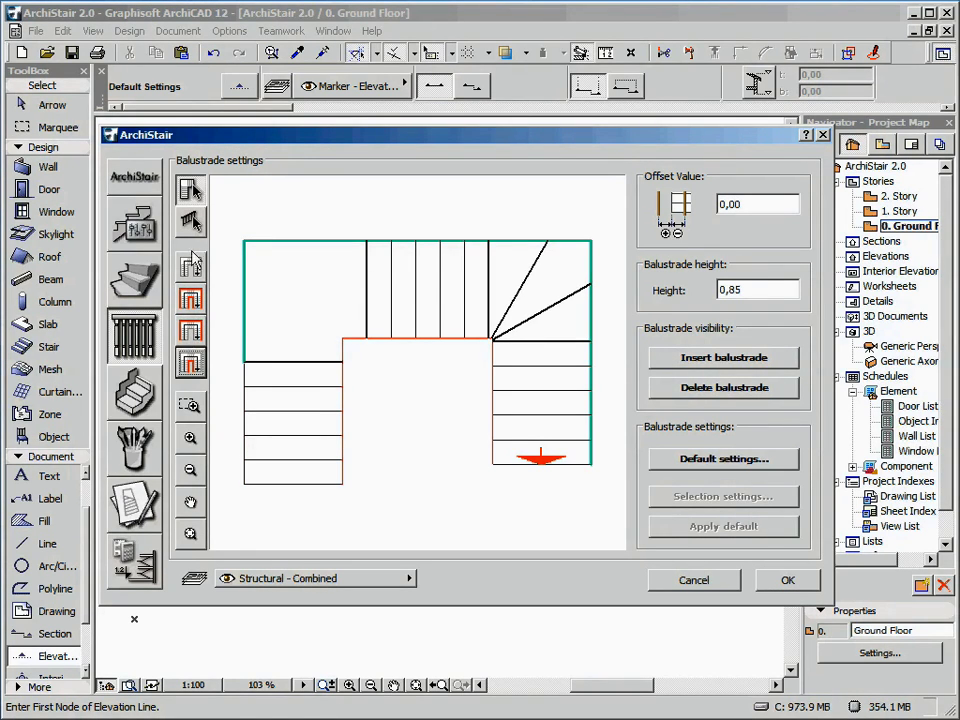
click(191, 408)
drag(209, 218, 430, 416)
click(191, 533)
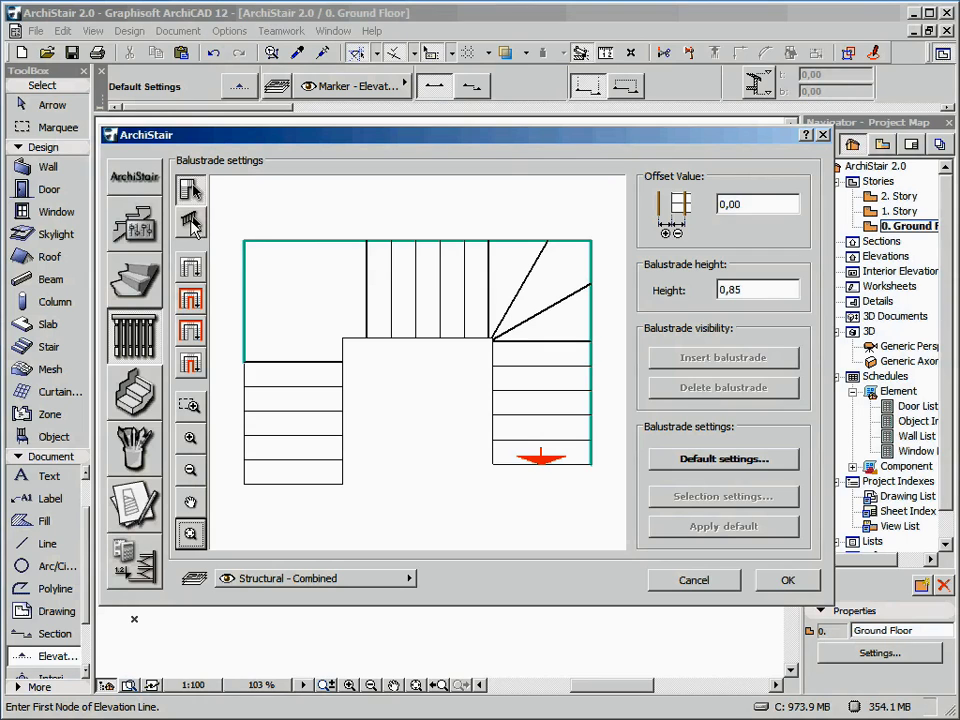
click(193, 224)
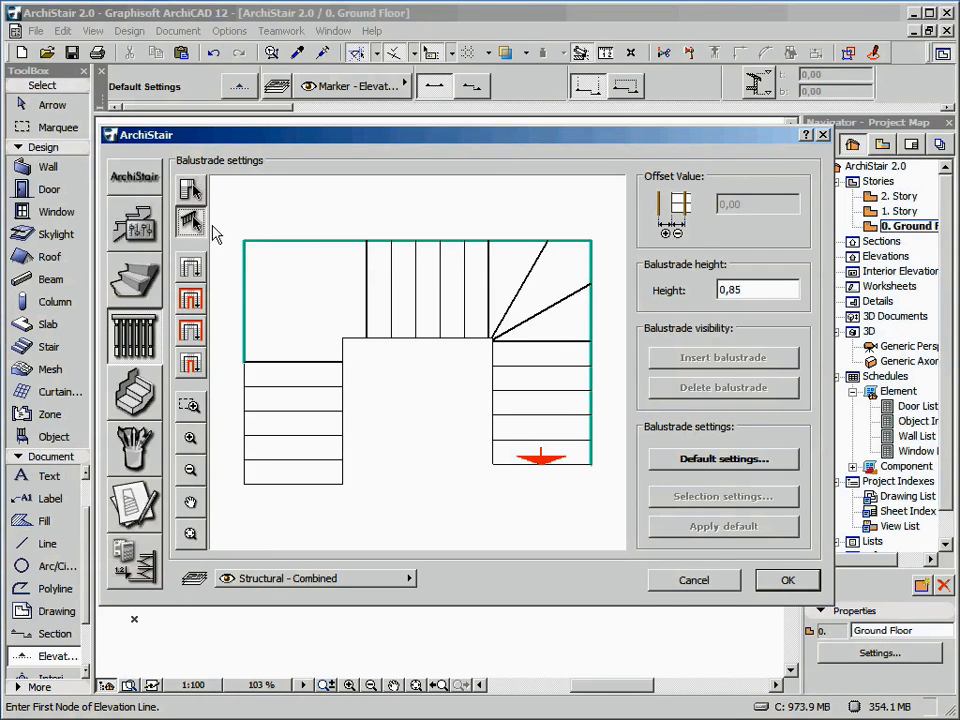
Select the teal balustrade outline in the preview so it turns red.
click(244, 276)
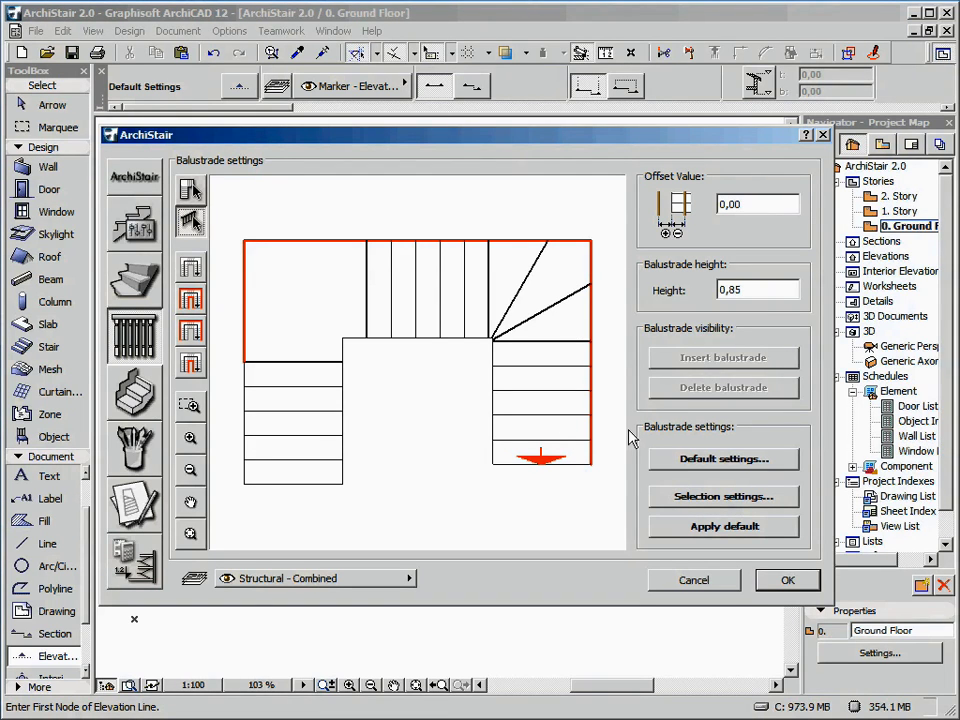
In the selected balustrade's settings, try oval and half-round handrail profiles, then custom.
click(684, 497)
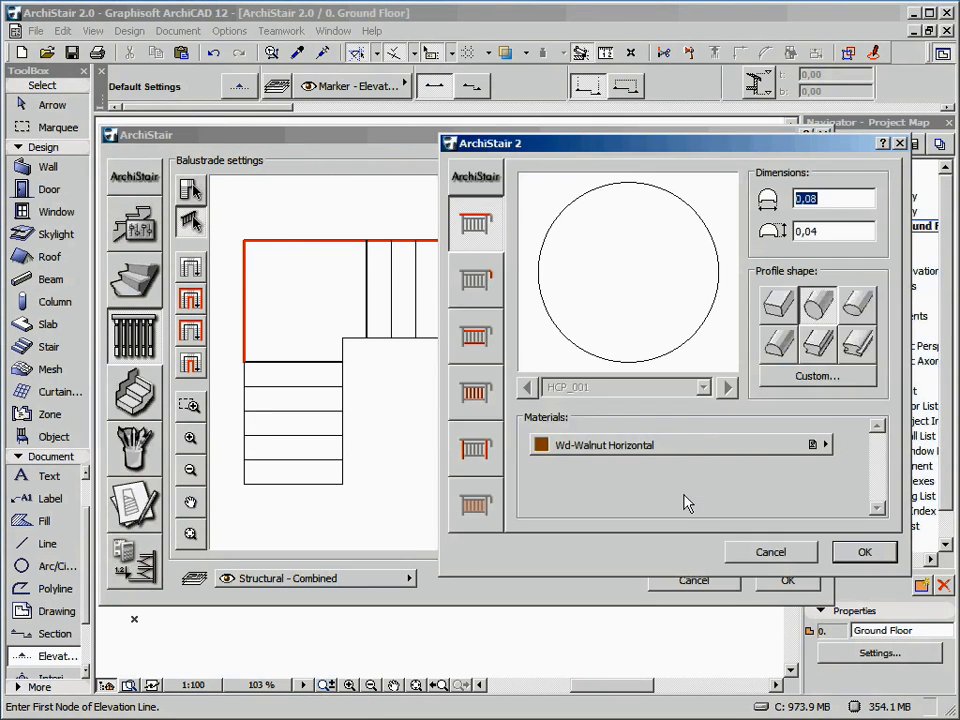
drag(696, 152, 540, 171)
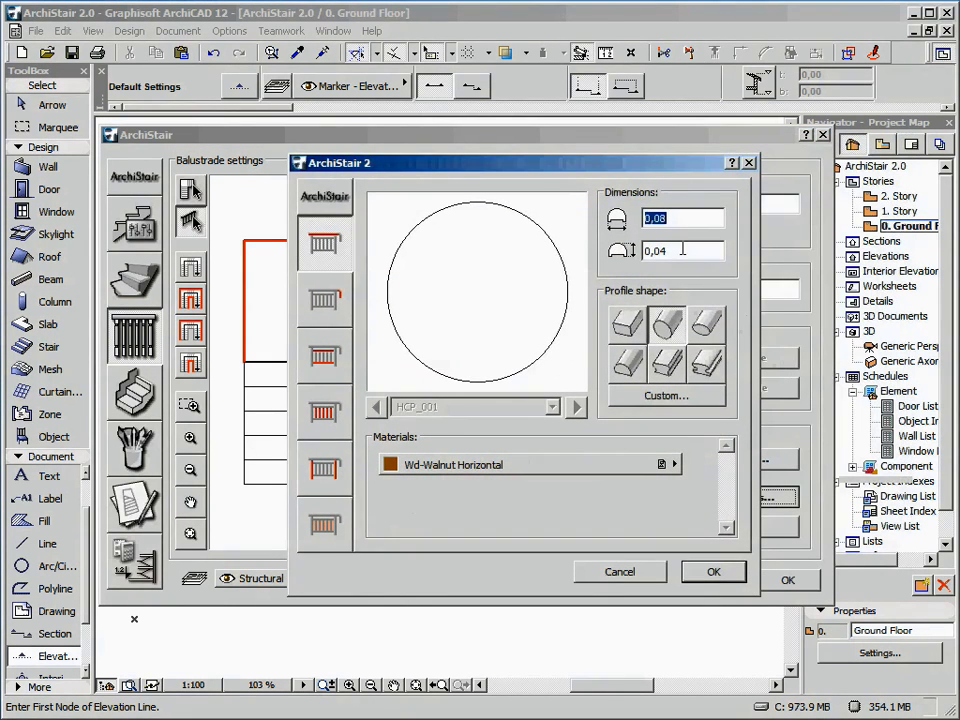
key(Tab)
click(707, 320)
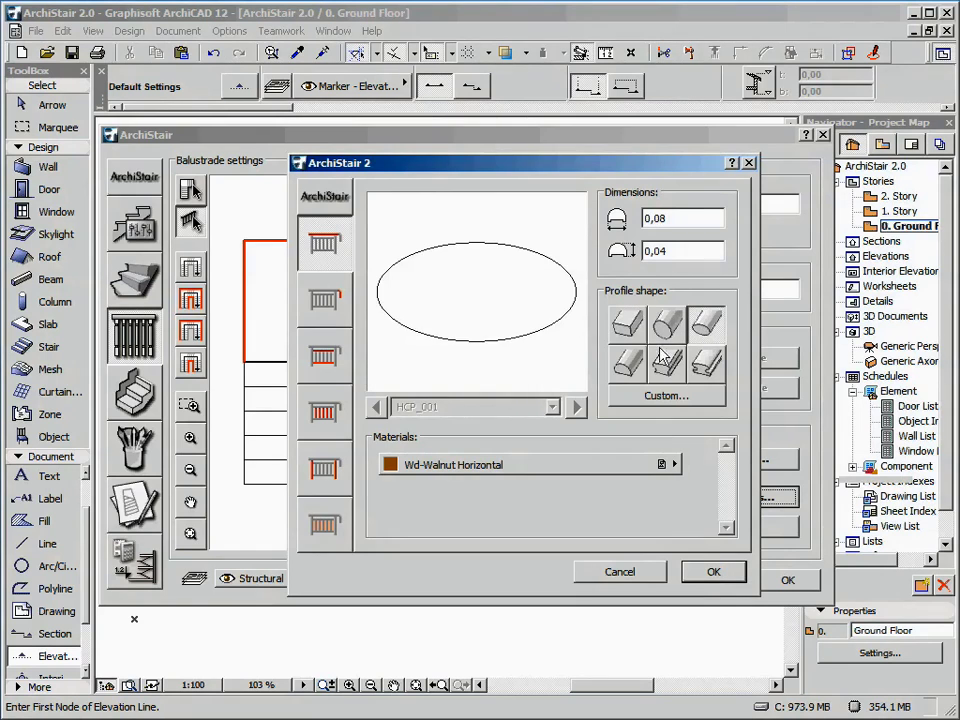
click(629, 366)
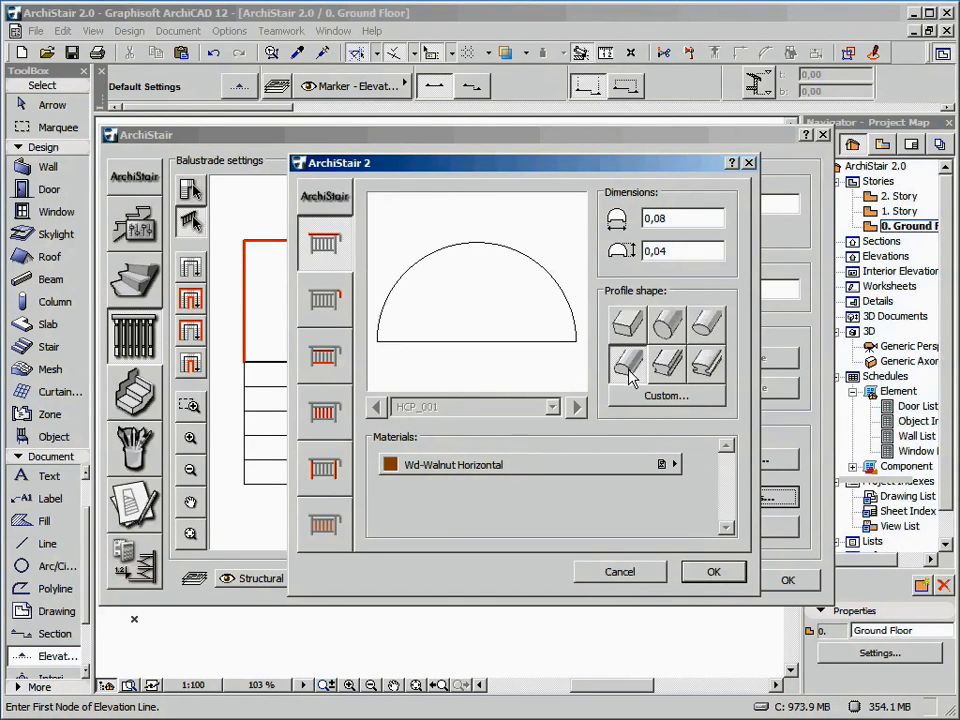
click(684, 397)
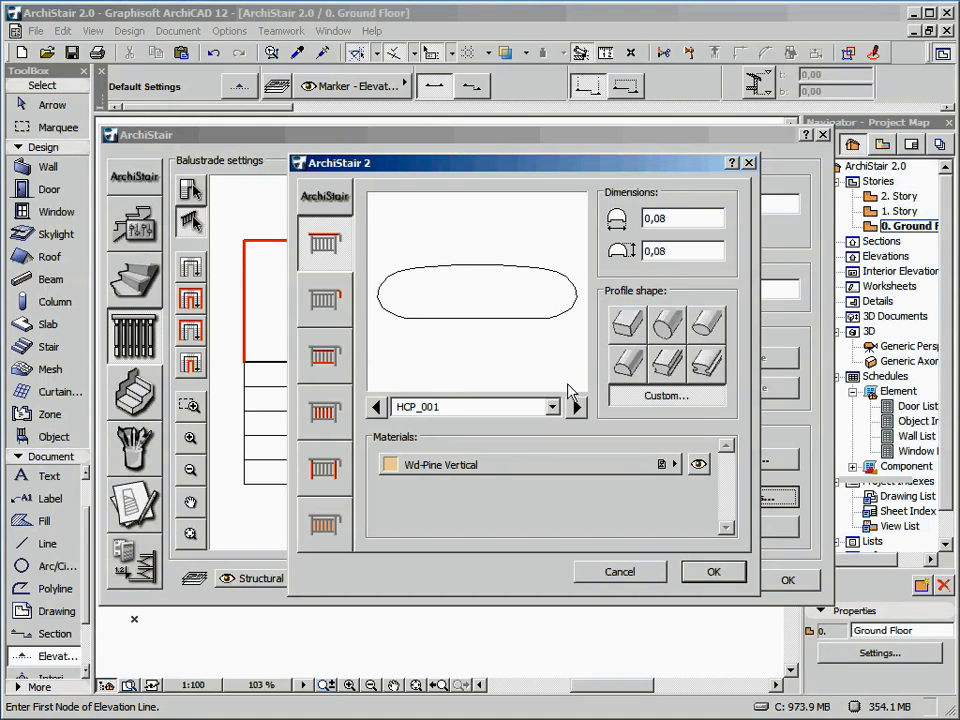
Run through custom profiles HCP_005 to HCP_015 and settle on HCP_020.
click(552, 407)
click(524, 490)
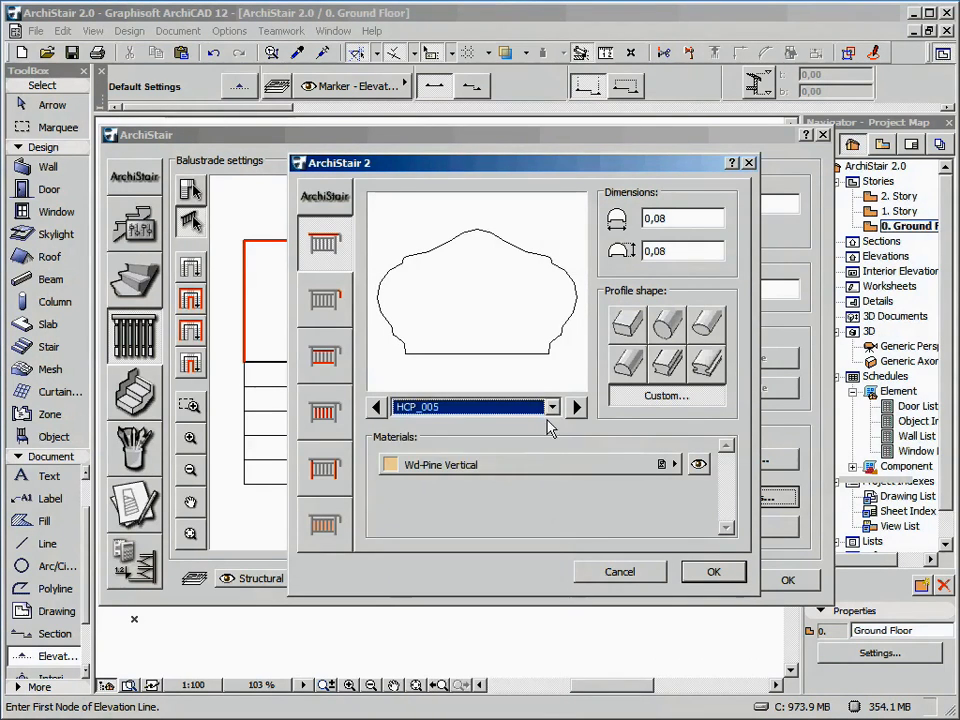
click(552, 407)
click(520, 564)
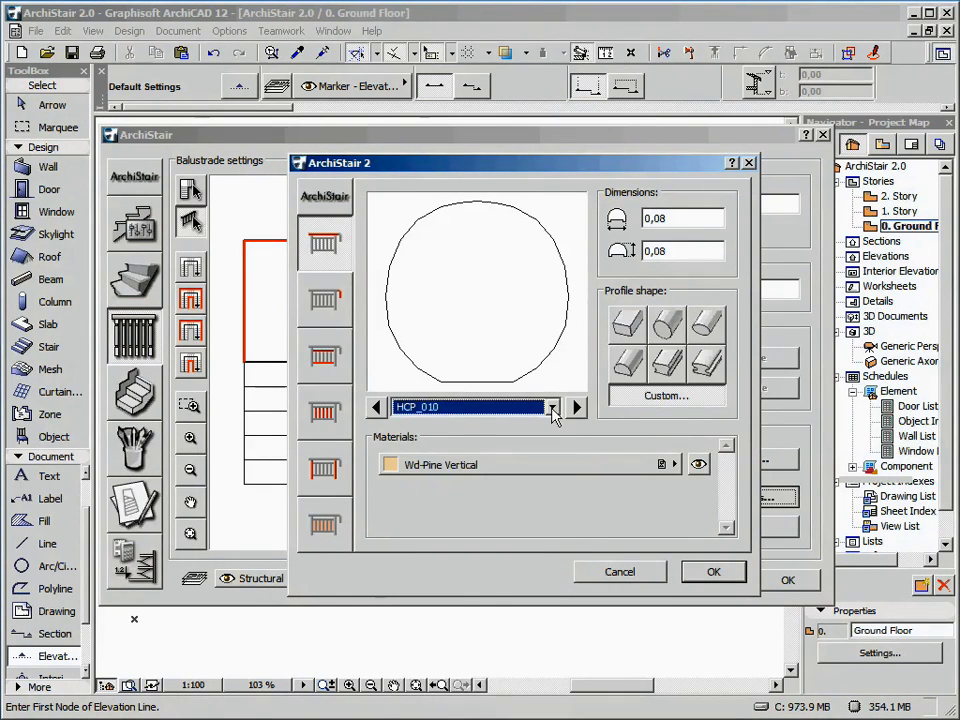
click(552, 407)
click(515, 606)
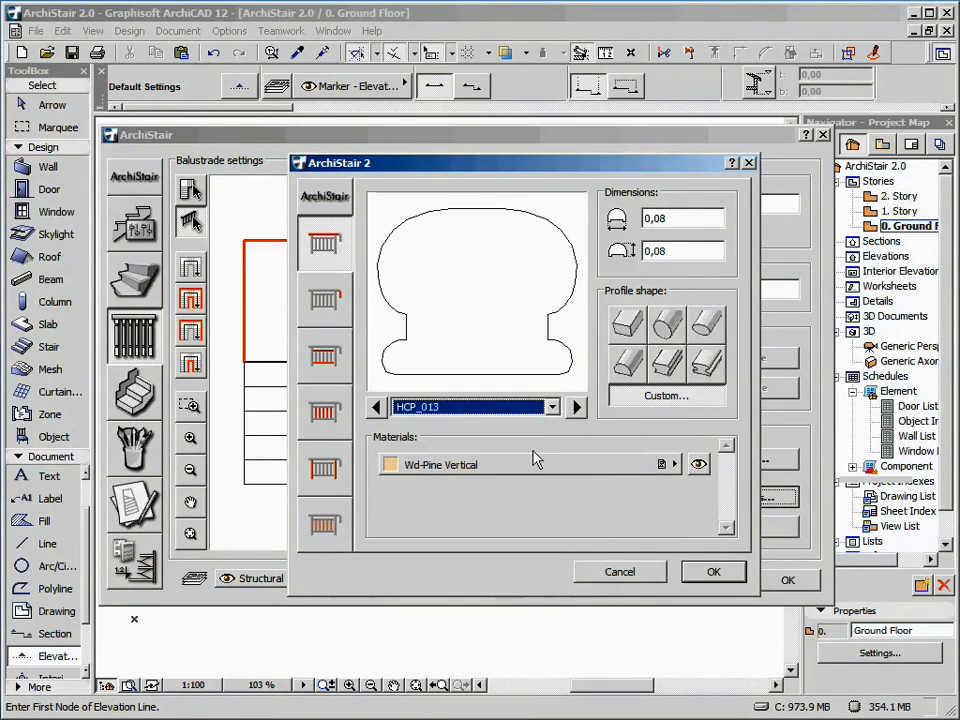
click(552, 407)
click(505, 637)
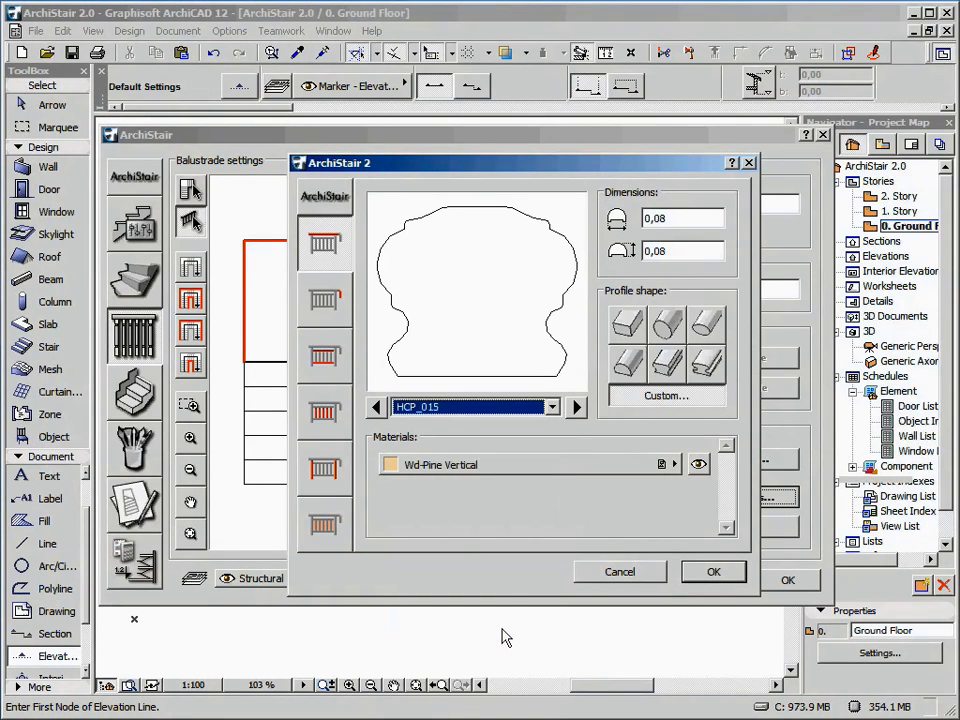
click(552, 409)
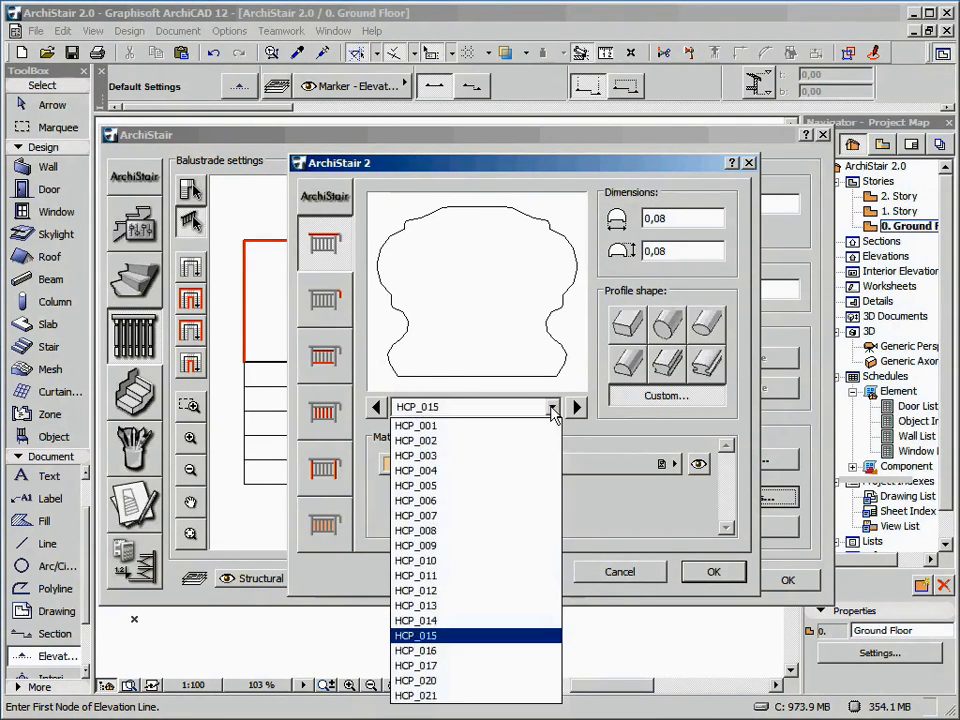
click(508, 681)
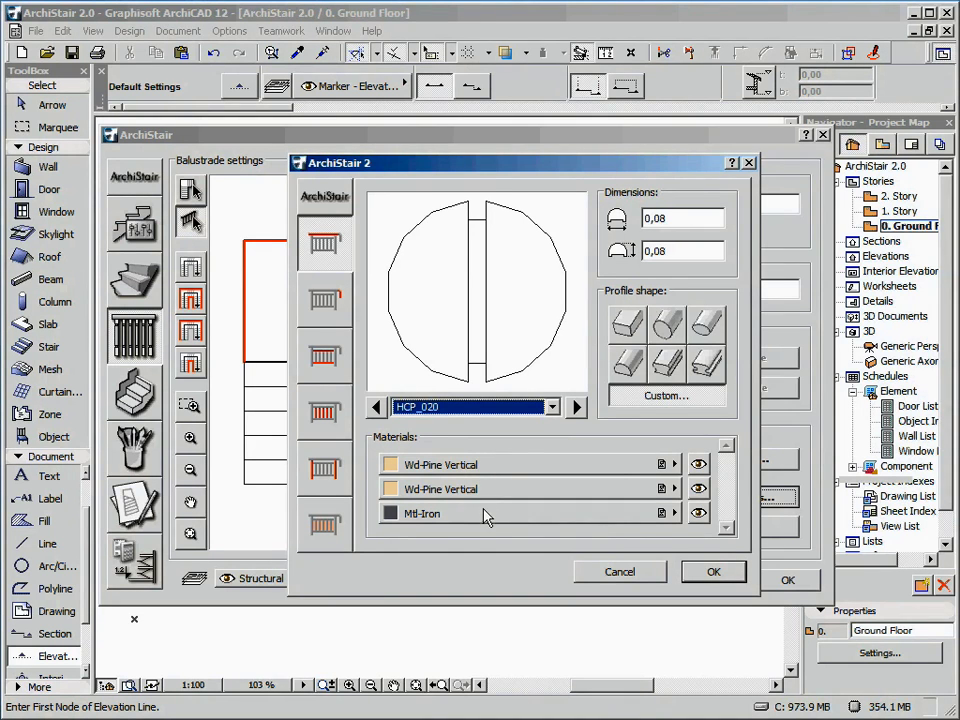
Assign Paint-15 to the first handrail profile part and Paint-06 to the second.
click(500, 467)
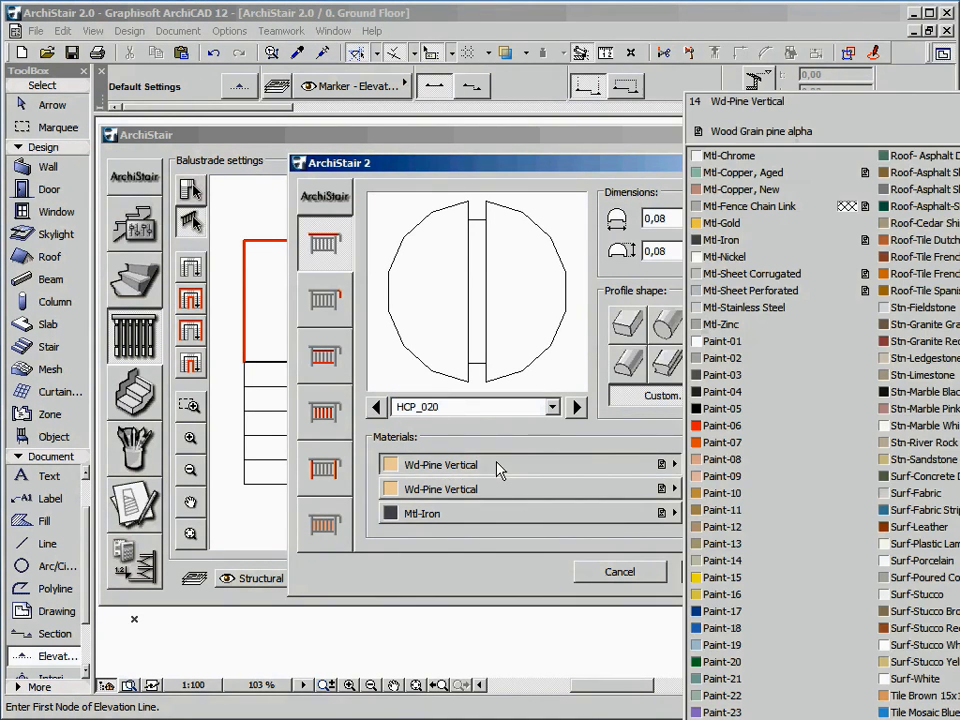
click(720, 576)
click(621, 492)
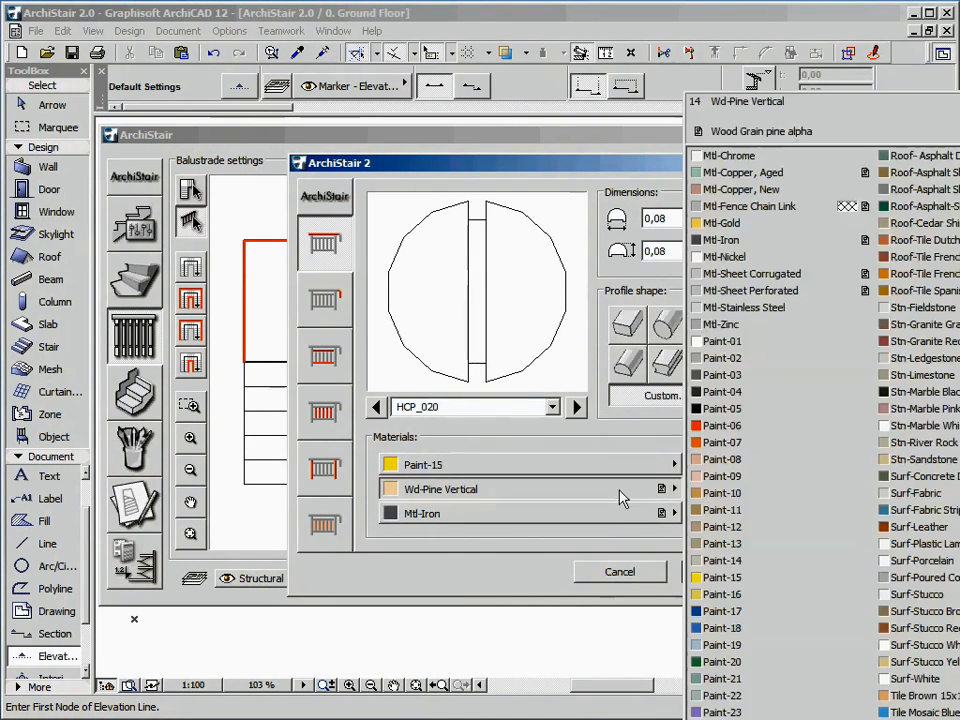
click(714, 428)
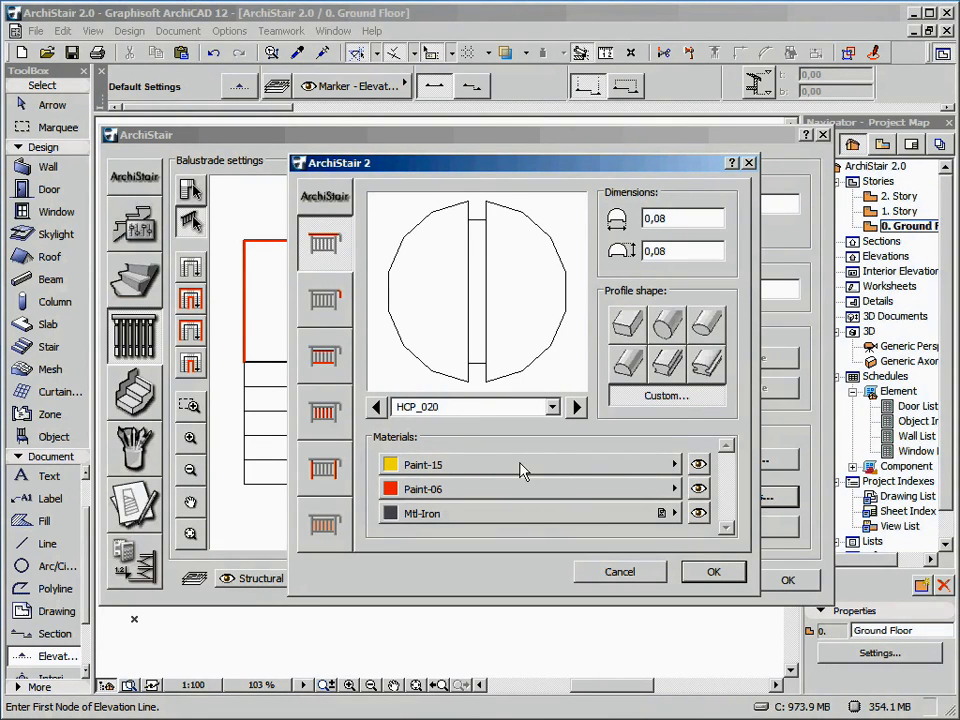
Highlight which profile parts use Paint-15 and the Mtl-Iron core.
click(698, 464)
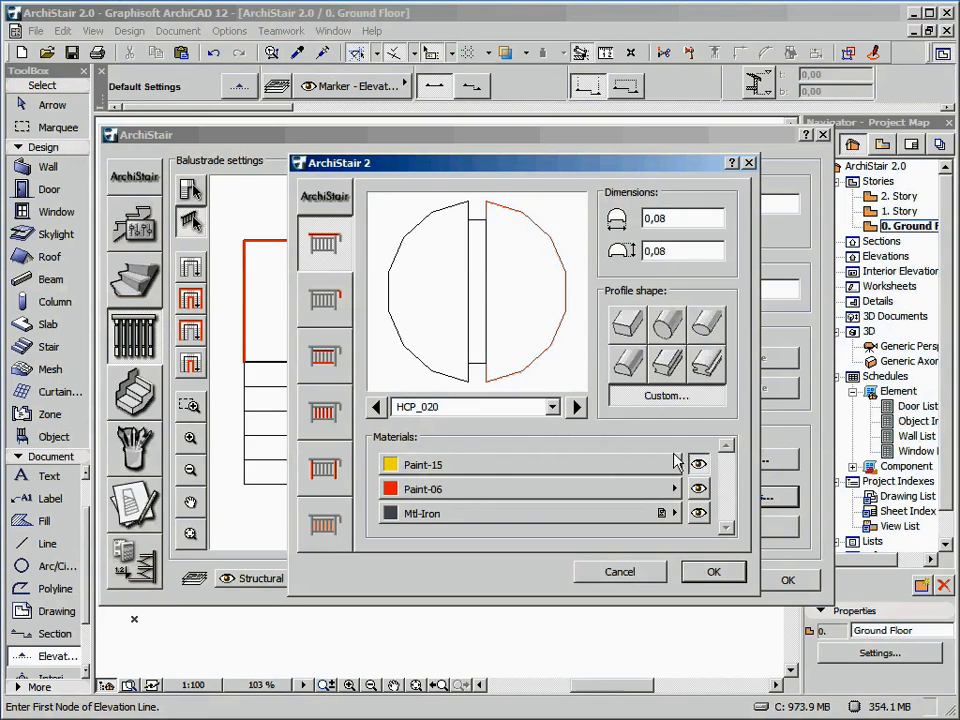
click(698, 512)
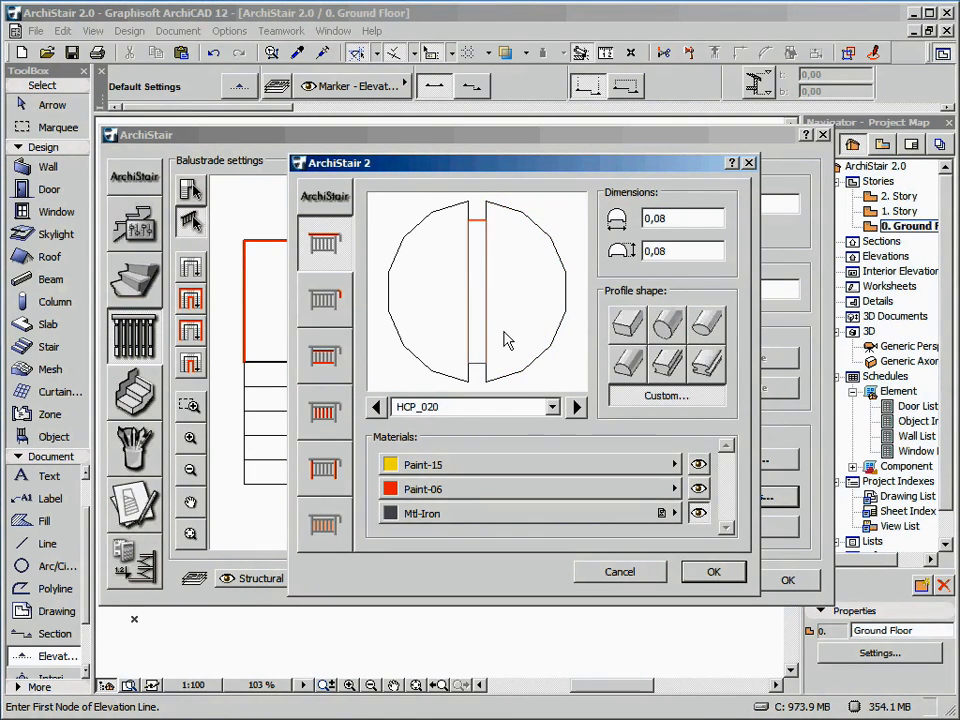
click(335, 300)
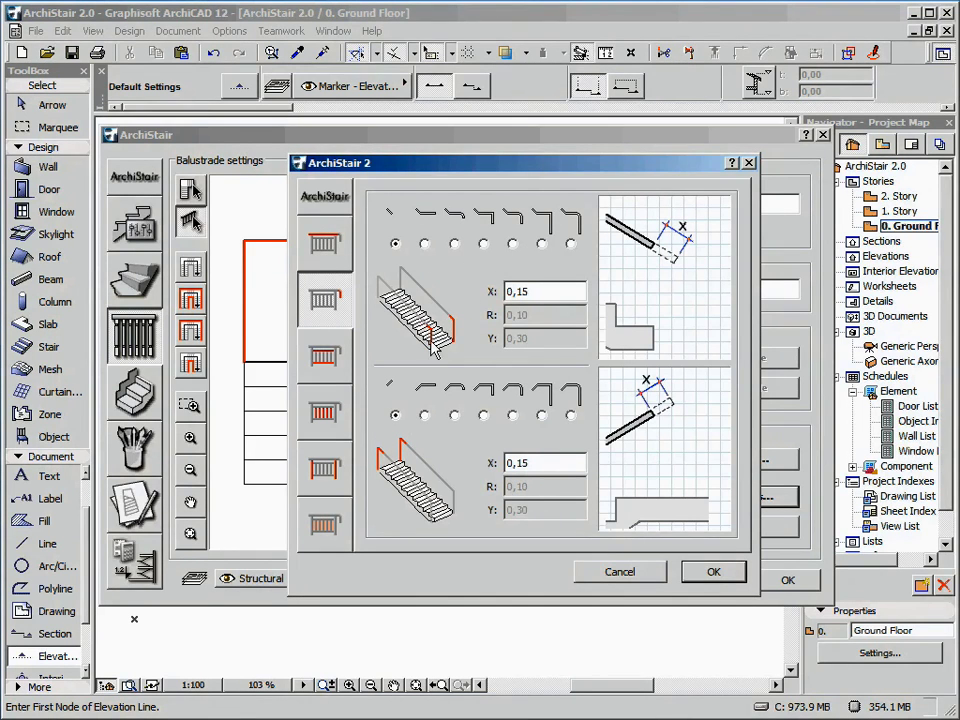
Give both upper and lower rail ends a bent finish and keep square intermediate bars.
click(425, 415)
click(425, 244)
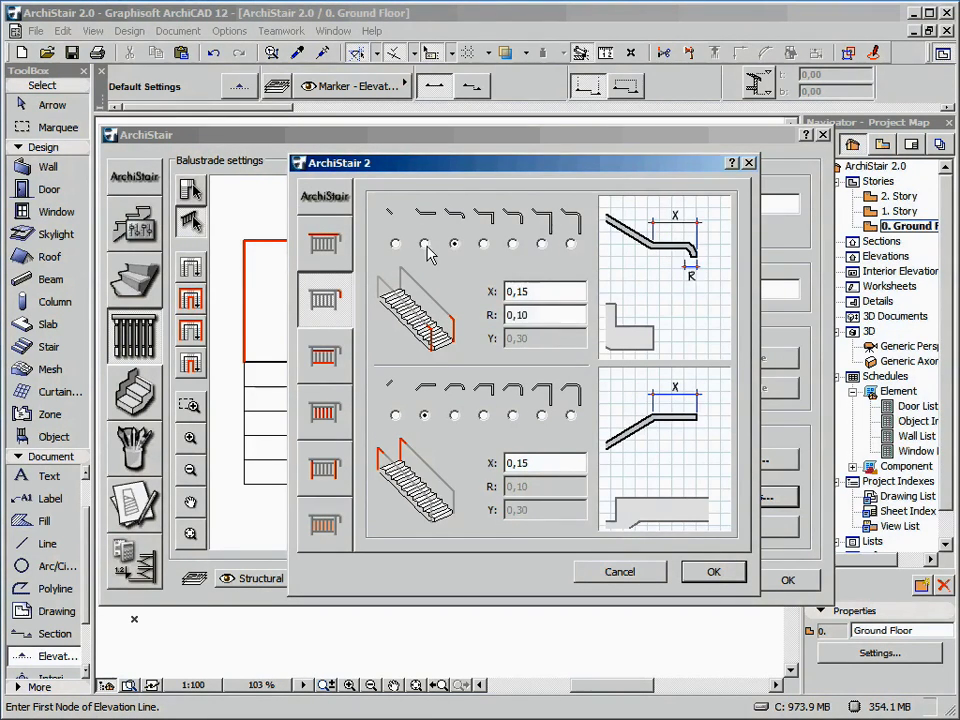
click(325, 360)
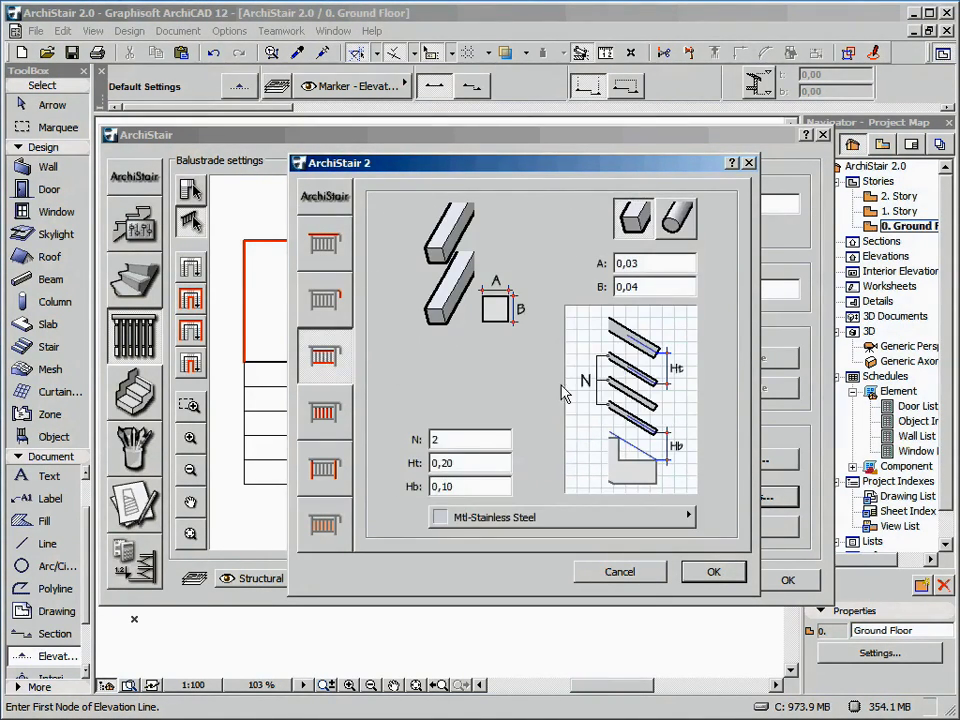
click(677, 217)
click(633, 217)
Review the post settings and preview HR_Brackets_01 in the baluster library without changing anything.
click(341, 420)
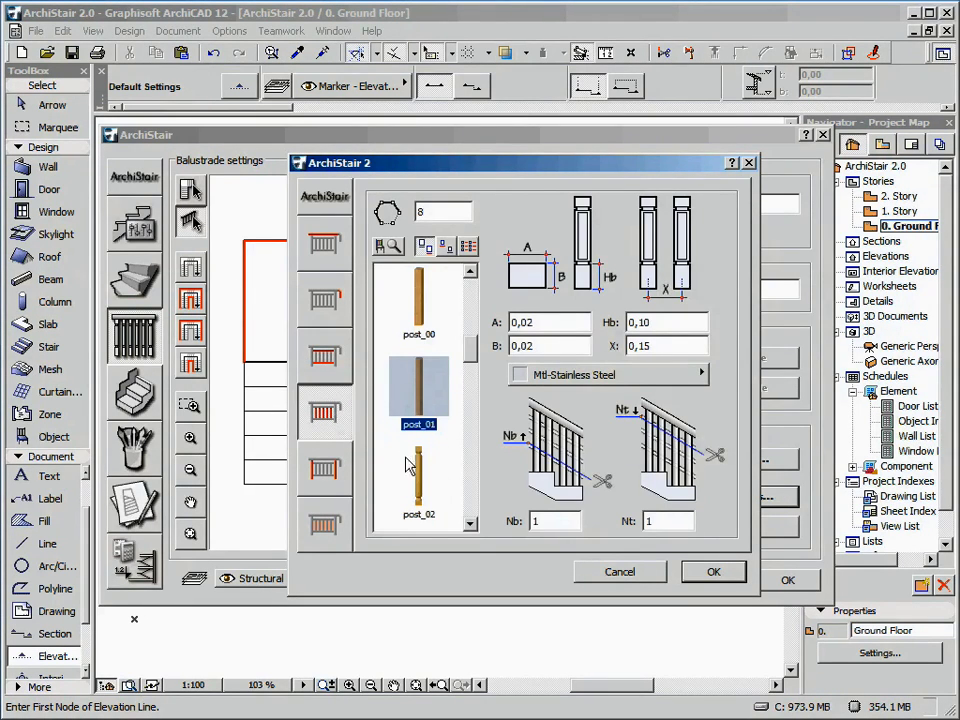
scroll(430, 400, up, 3)
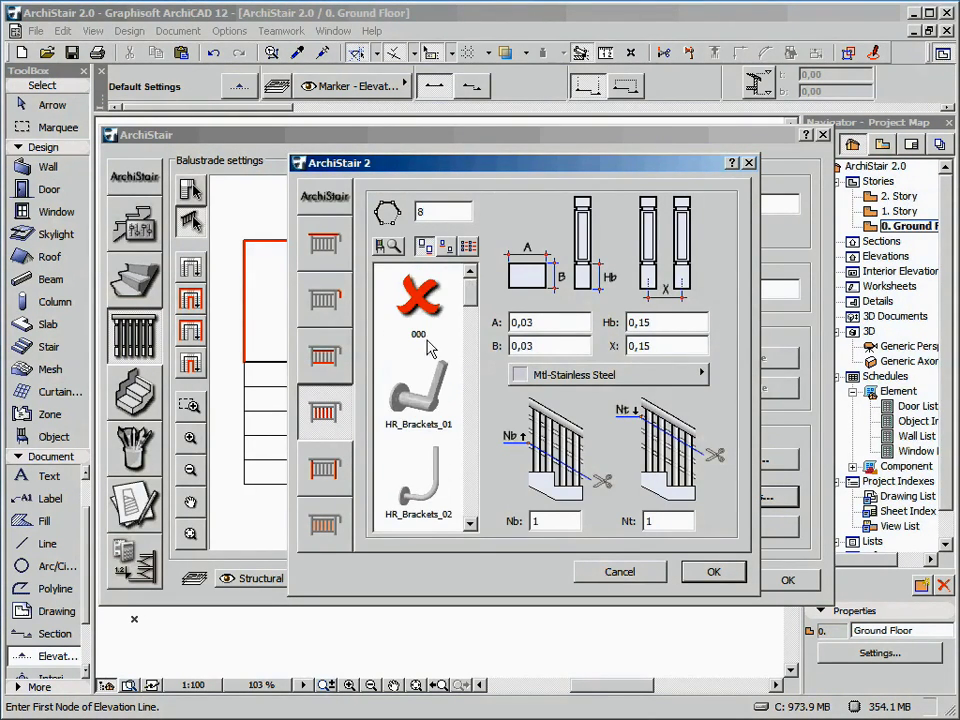
click(338, 474)
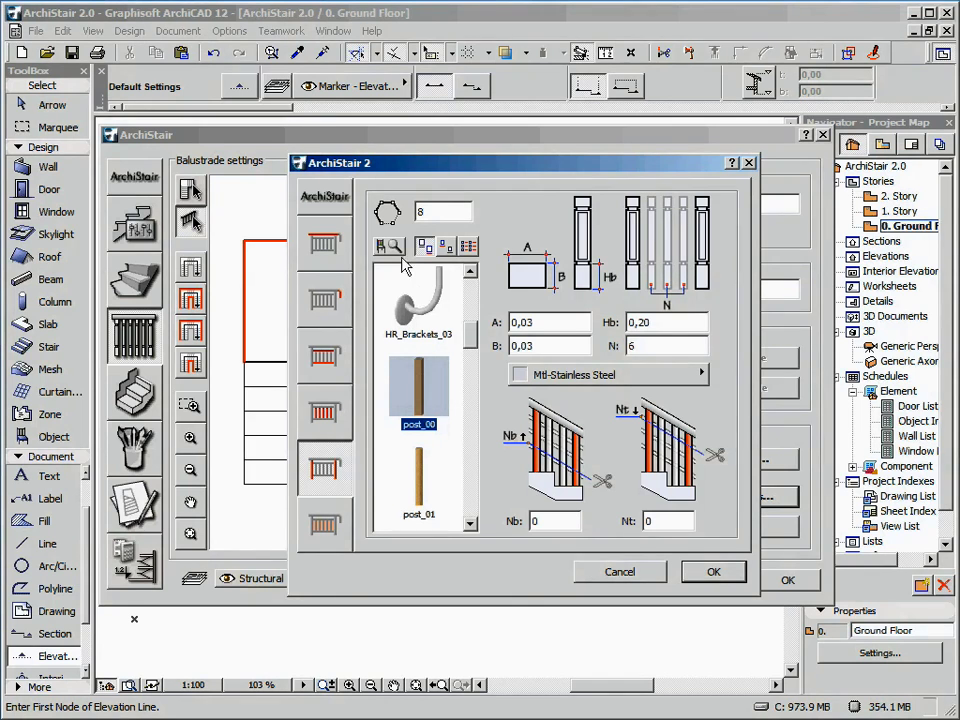
click(390, 246)
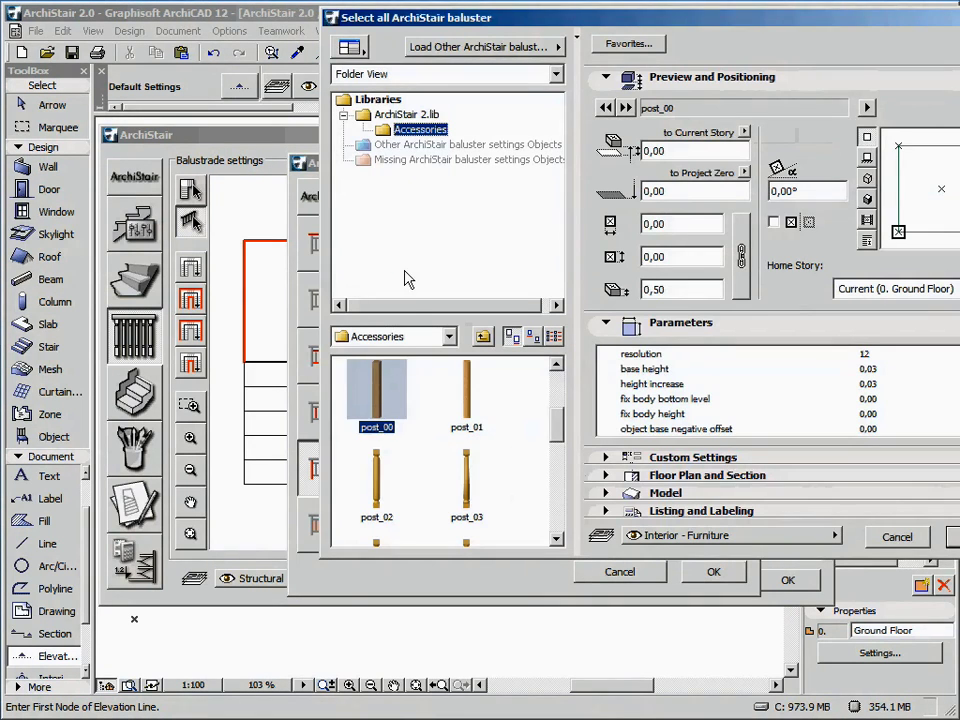
scroll(510, 402, up, 3)
click(466, 395)
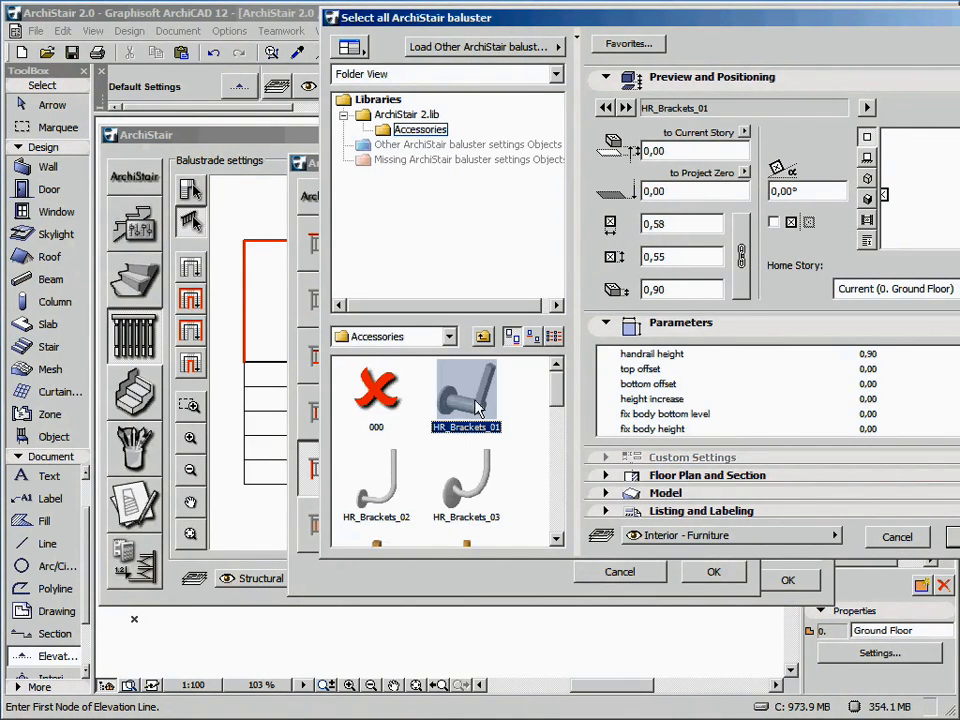
click(895, 537)
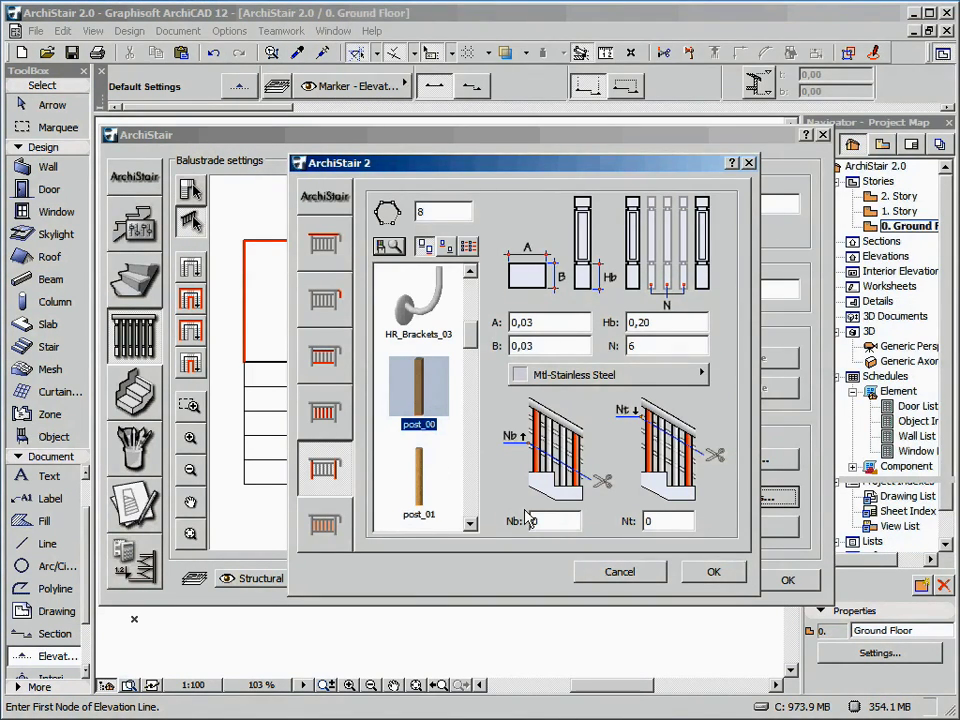
Activate the 0,01 Glass-Clear infill panel and confirm the balustrade settings.
click(325, 528)
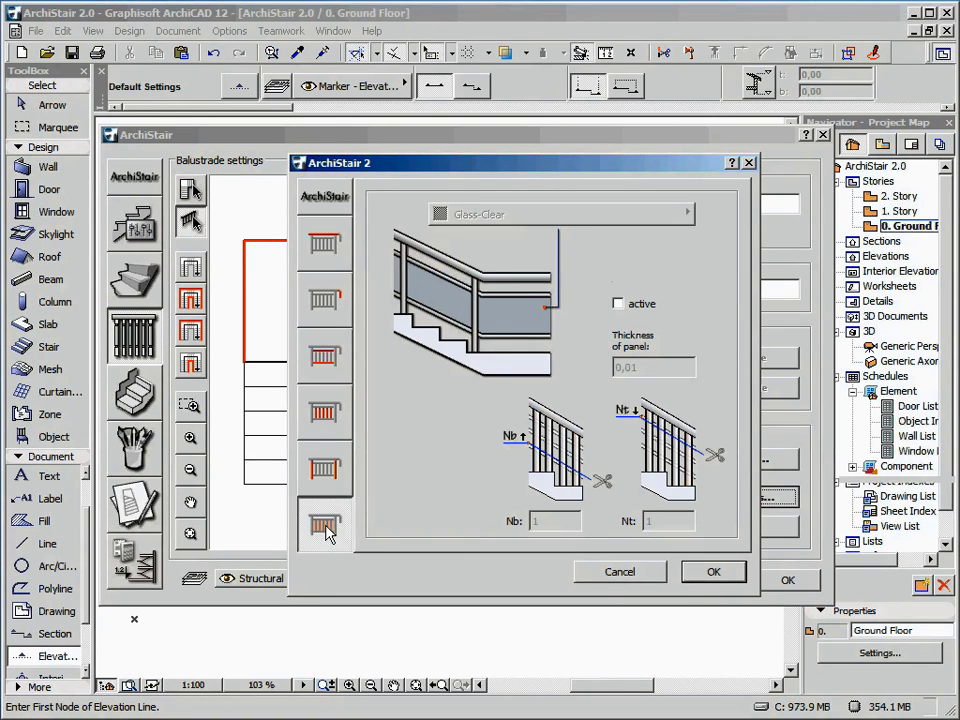
click(619, 305)
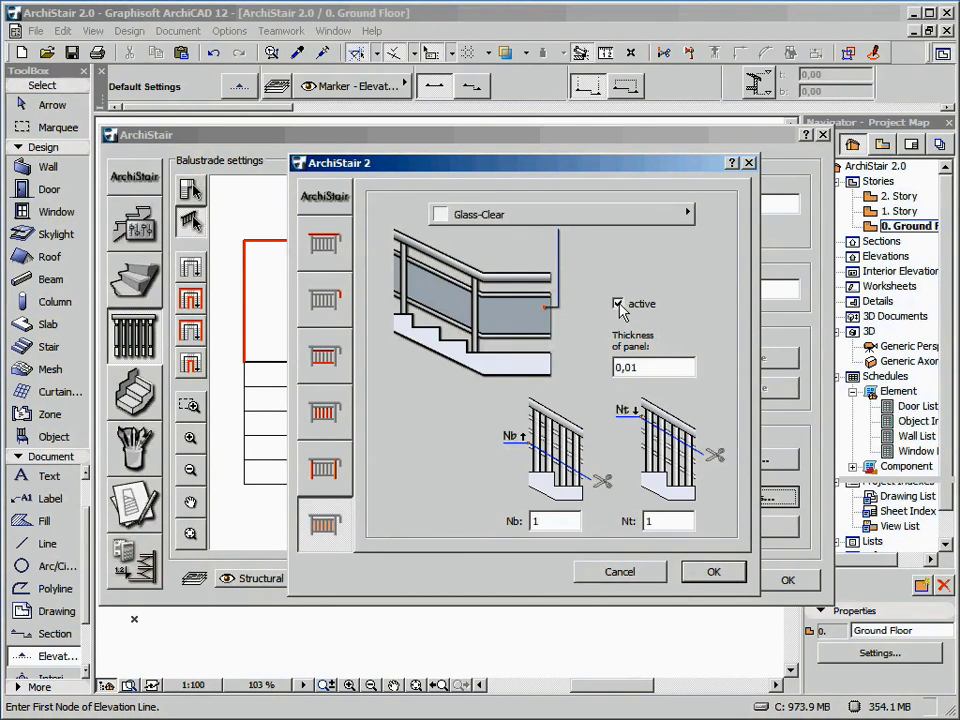
drag(636, 368, 657, 369)
click(714, 574)
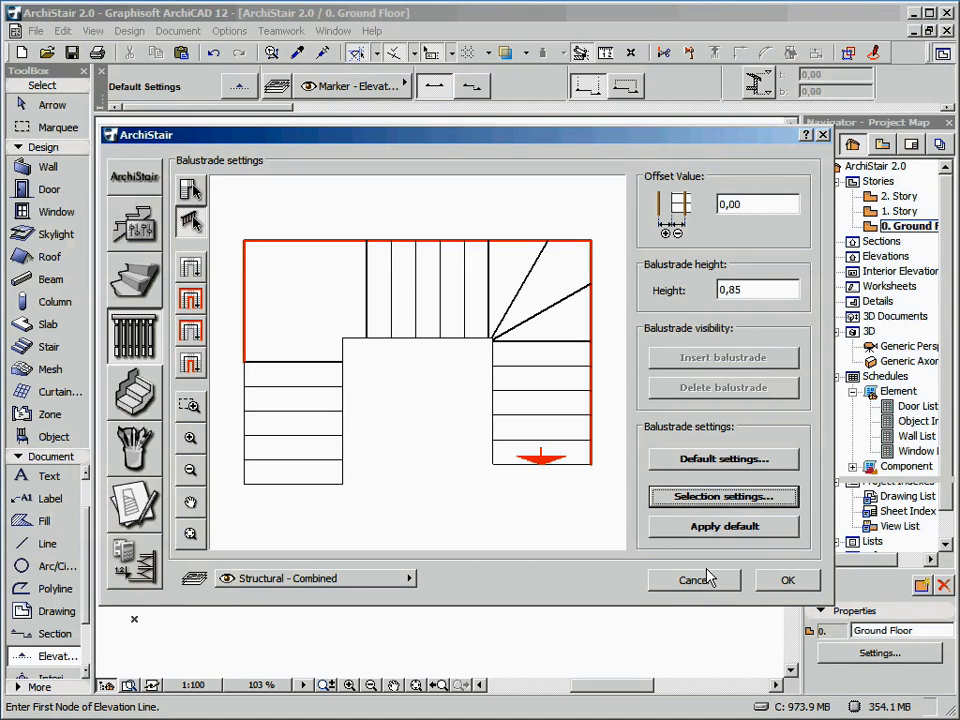
click(134, 390)
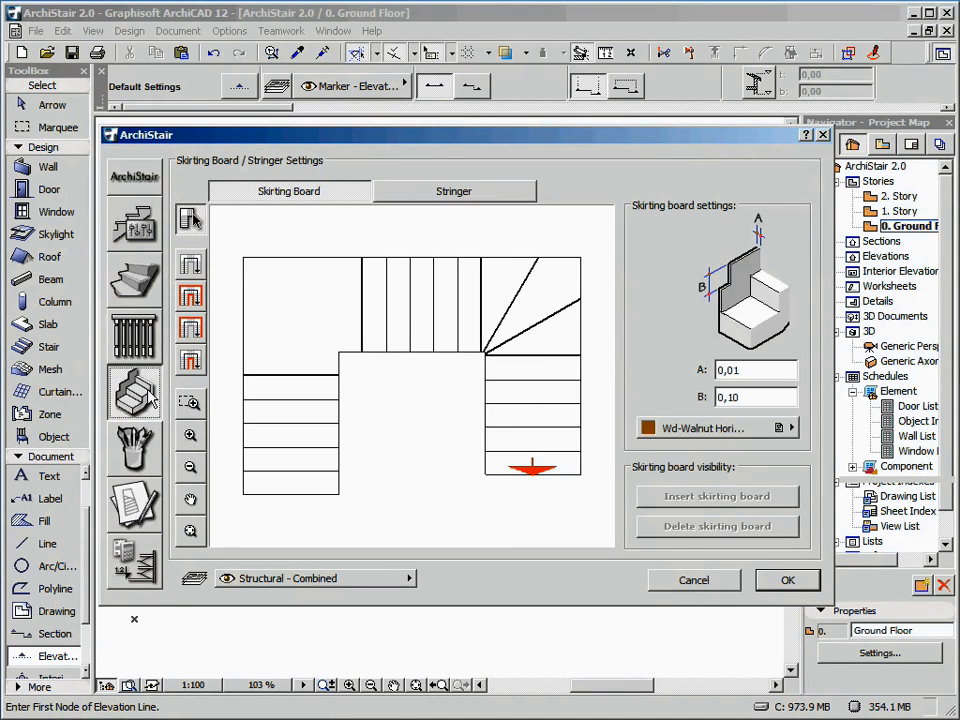
Add a skirting board along the first landing's left and top edges.
click(404, 197)
click(340, 195)
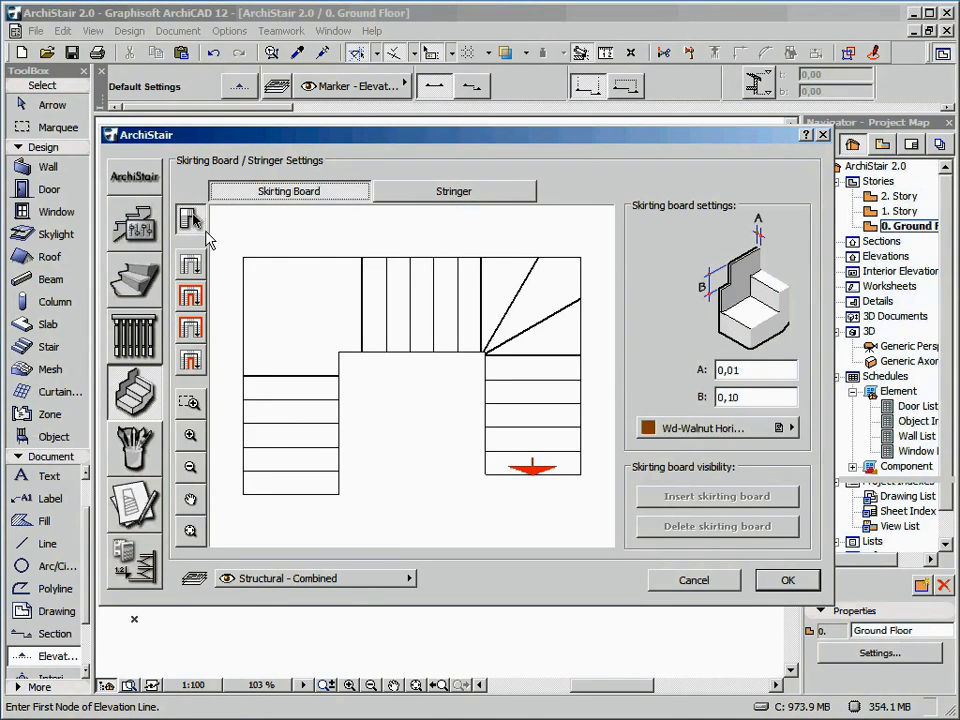
click(243, 317)
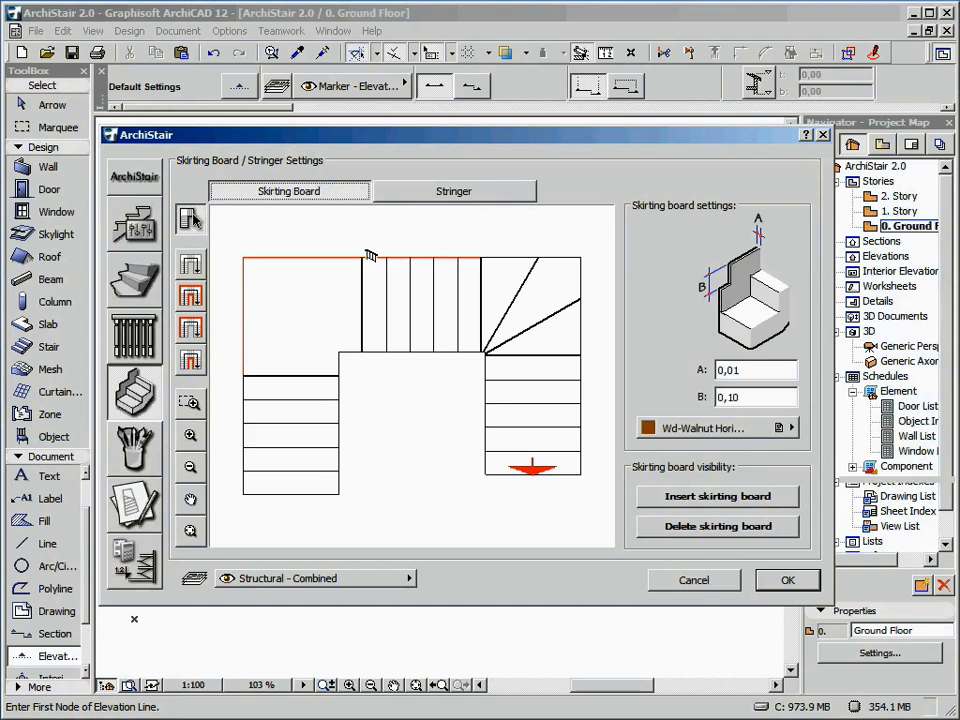
click(672, 496)
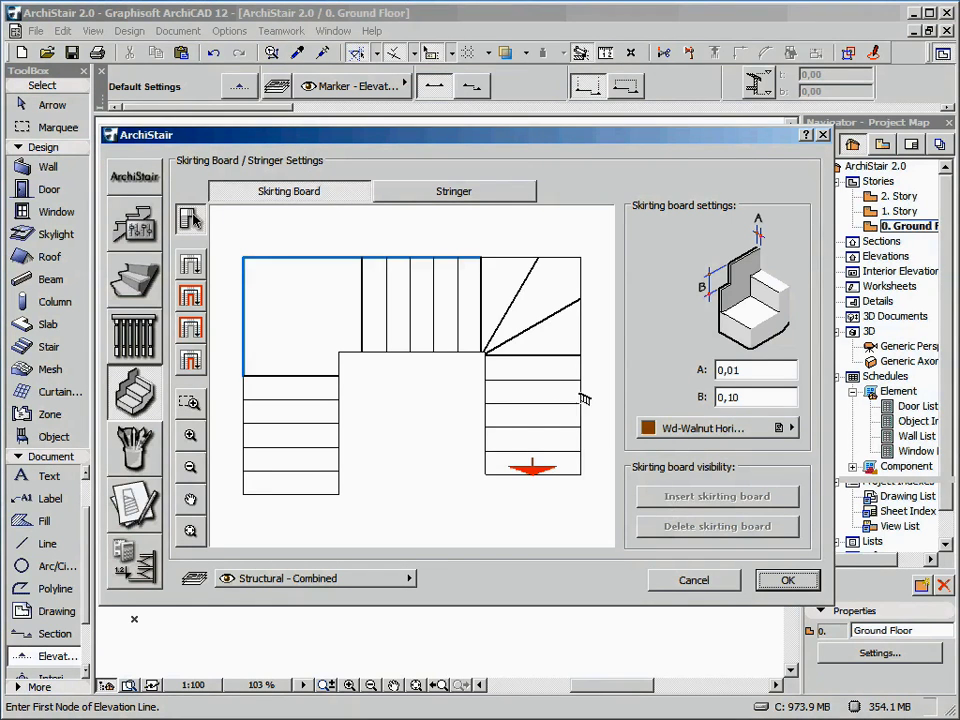
Try a stringer along the stair outline, then delete it so the stair has none.
click(421, 192)
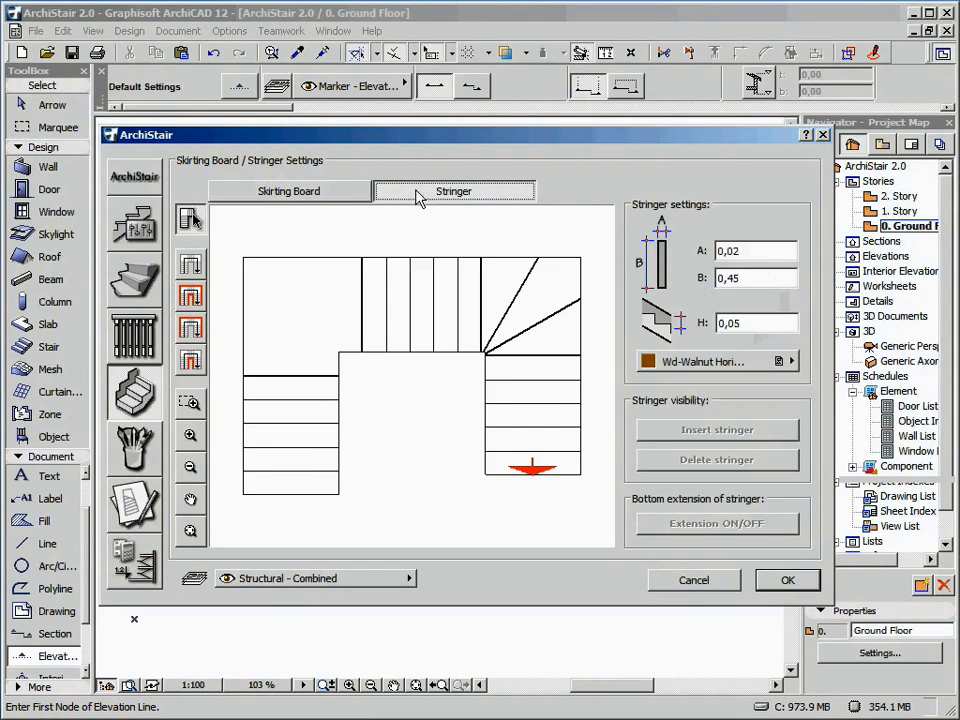
click(192, 300)
click(652, 429)
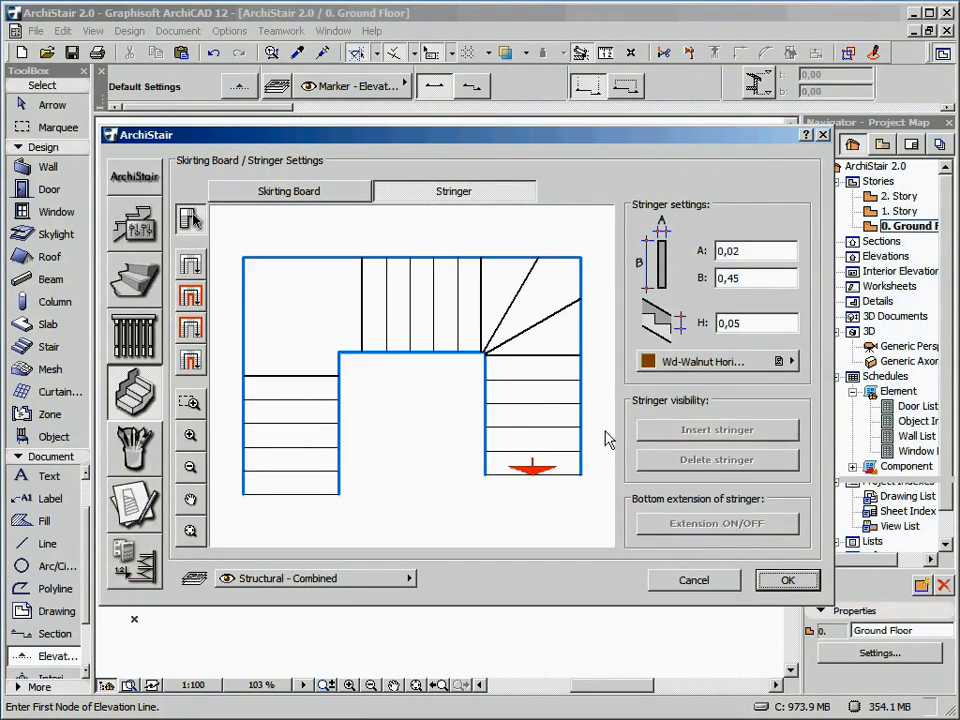
click(190, 298)
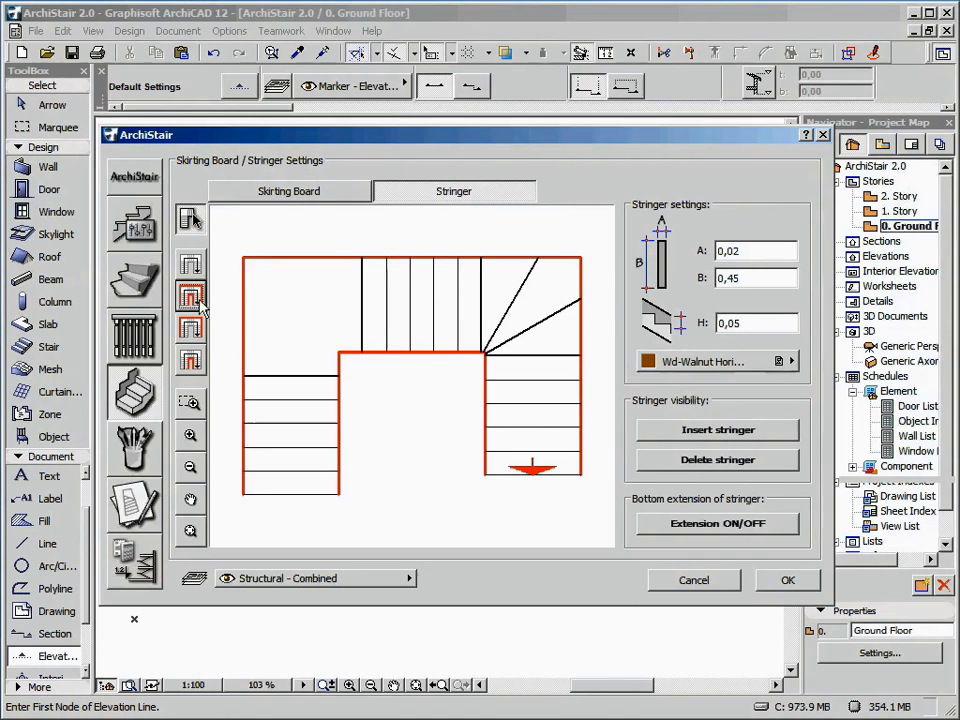
click(686, 462)
click(340, 194)
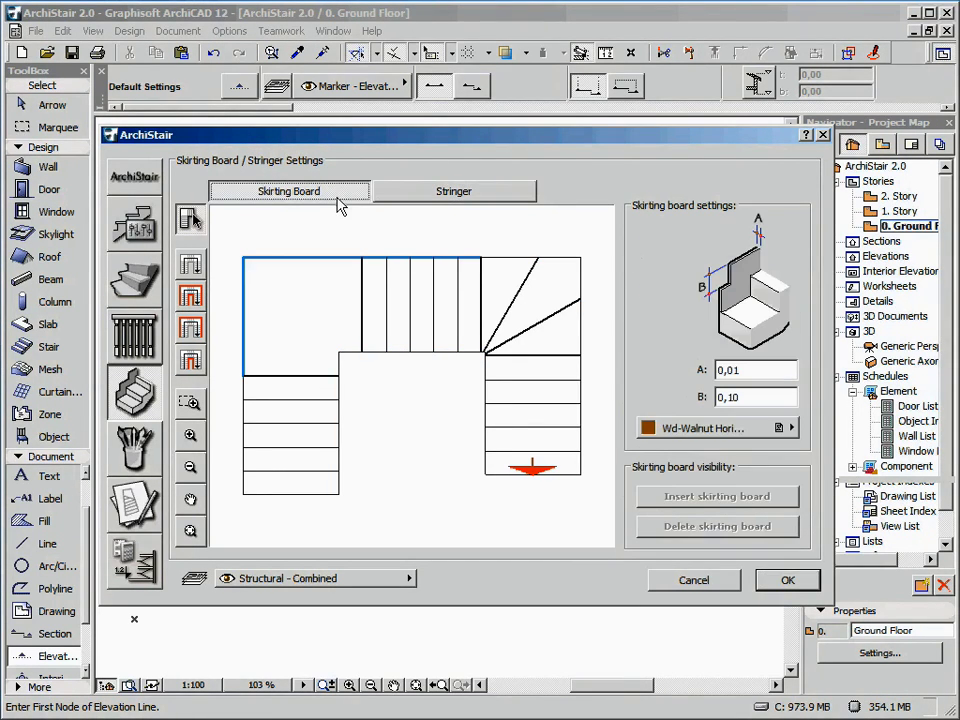
Leave extra 2D/3D hotspots off and switch the stair to its own 3D pens and cut fills.
click(142, 449)
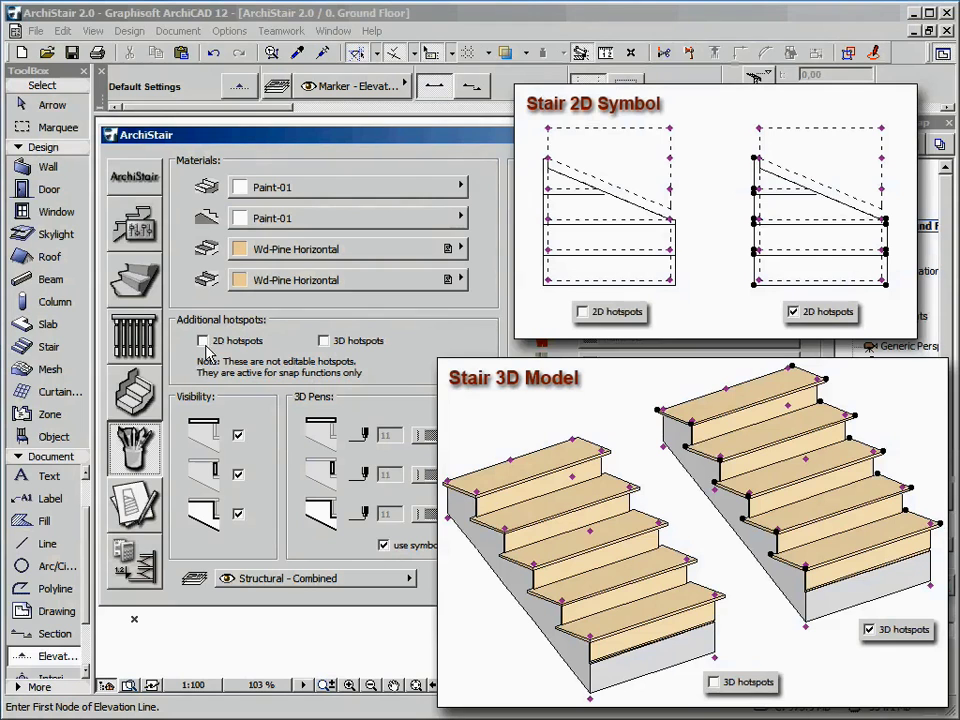
click(204, 342)
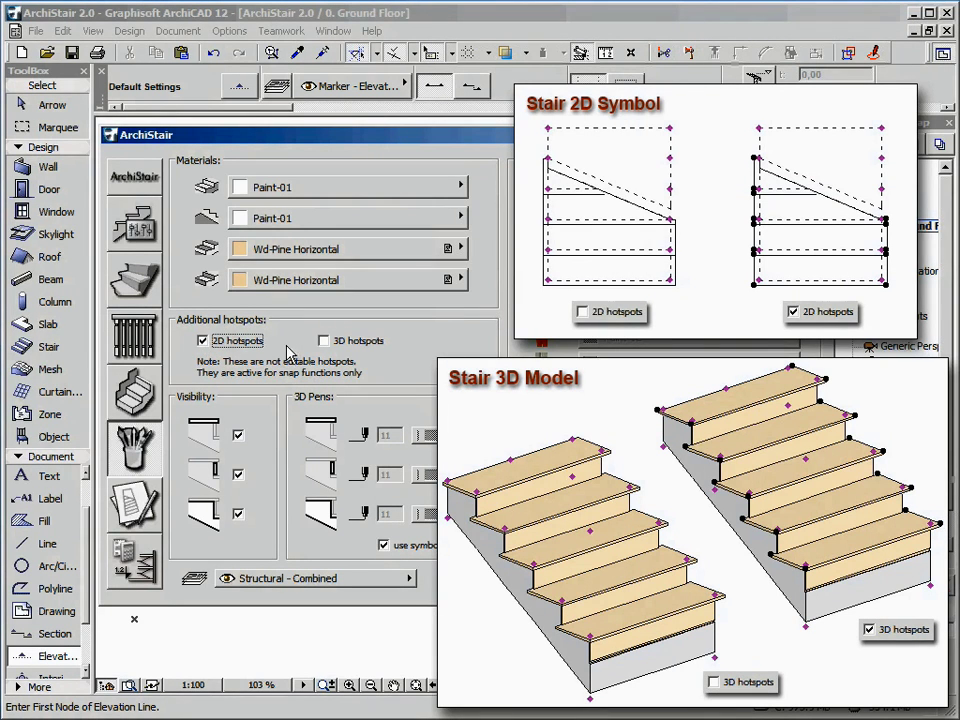
click(324, 342)
click(324, 342)
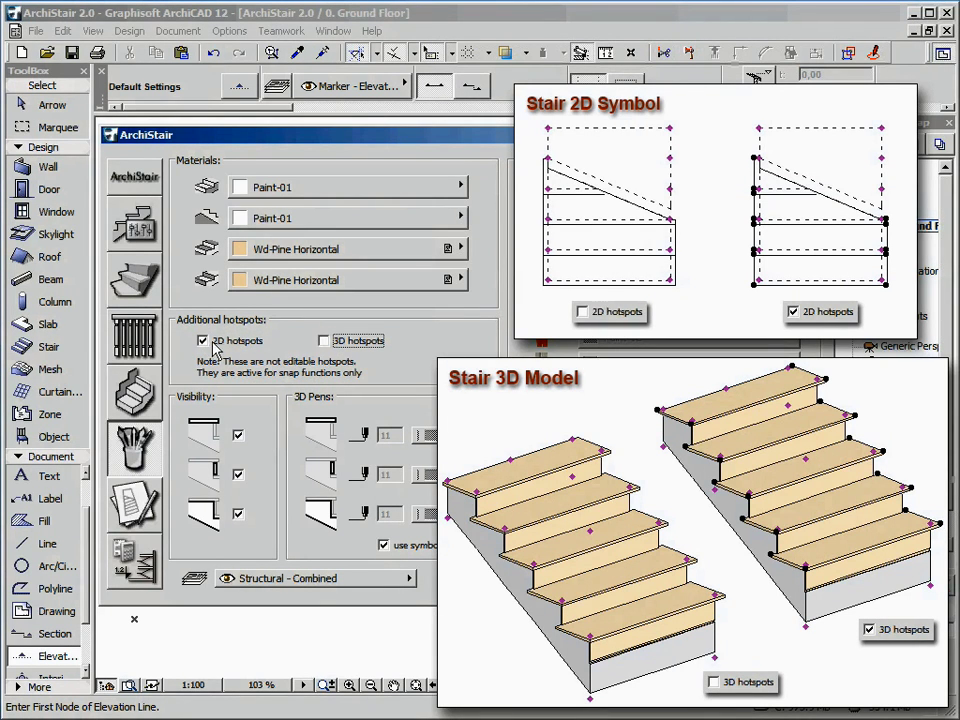
click(204, 342)
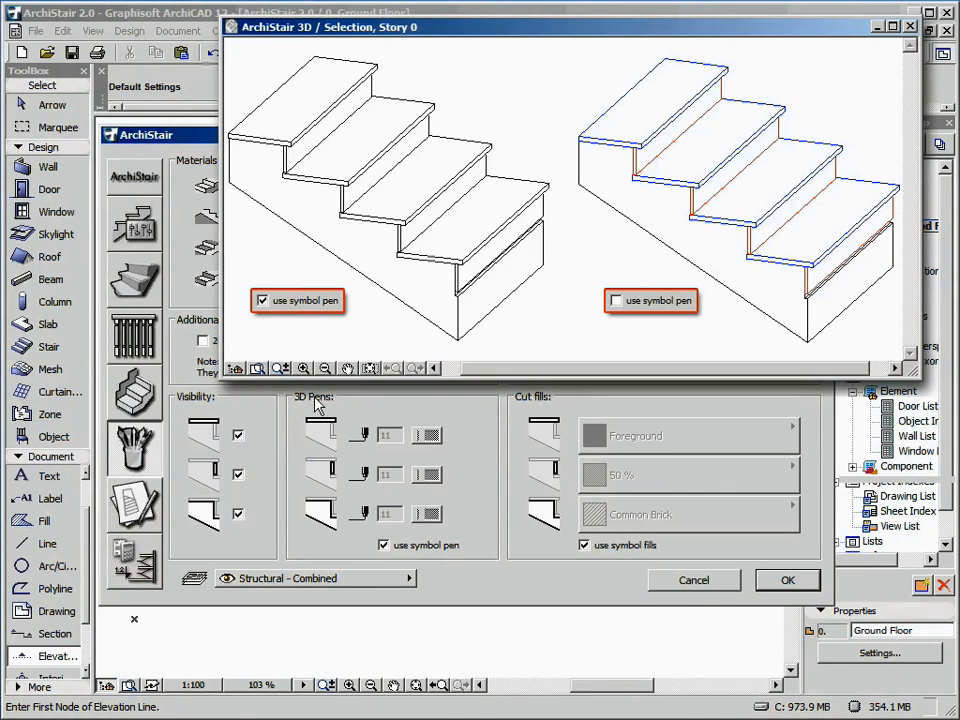
click(384, 545)
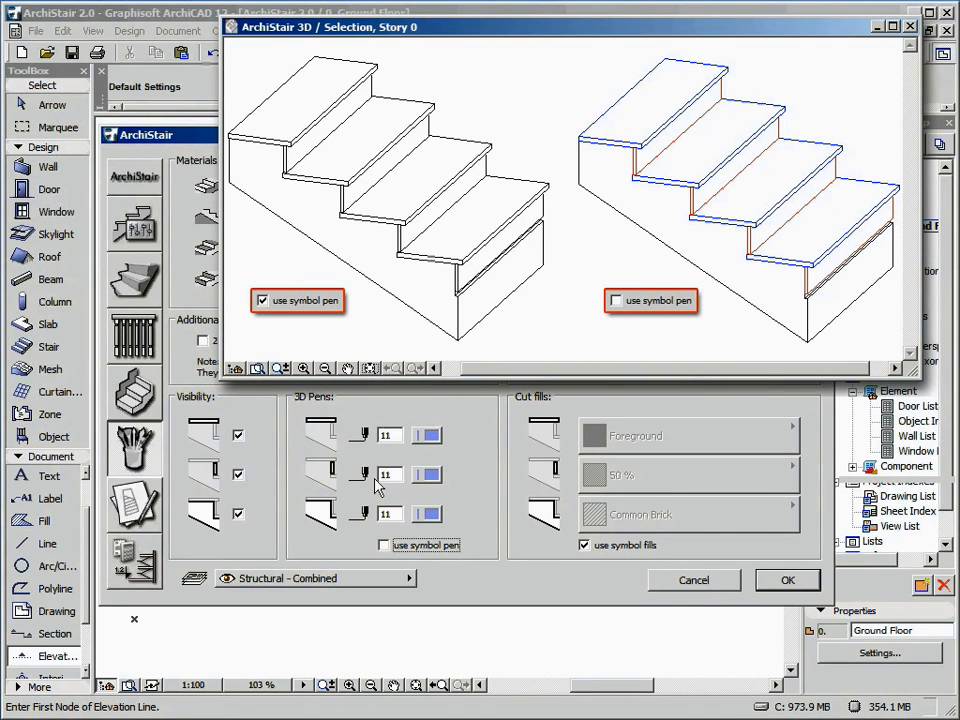
click(584, 545)
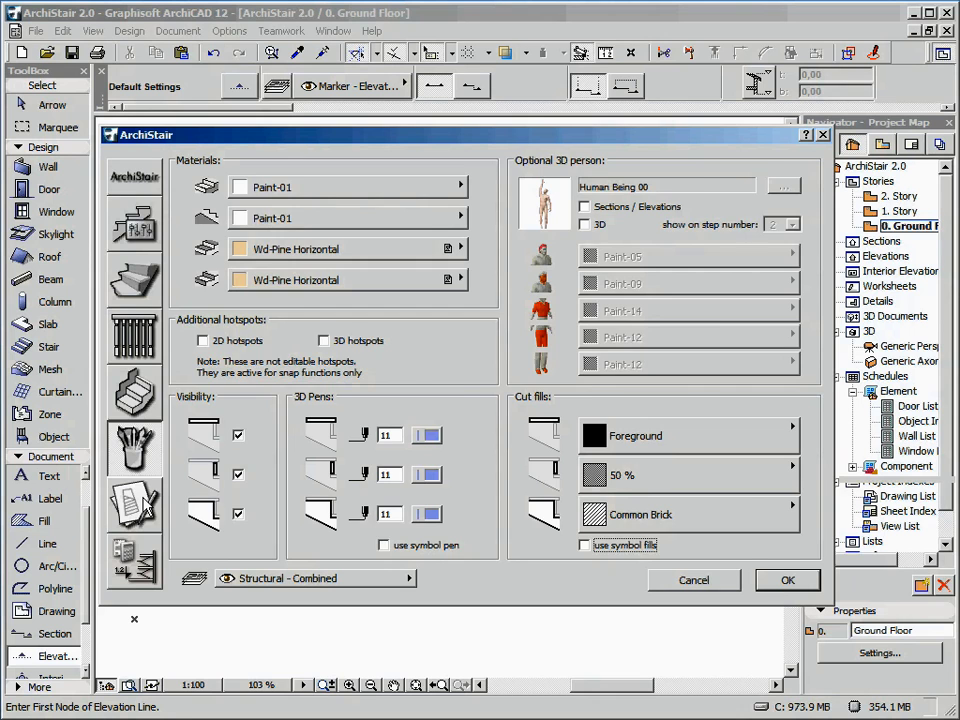
Open the stair's 2D symbol settings and review the element information options, closing them unchanged.
click(147, 509)
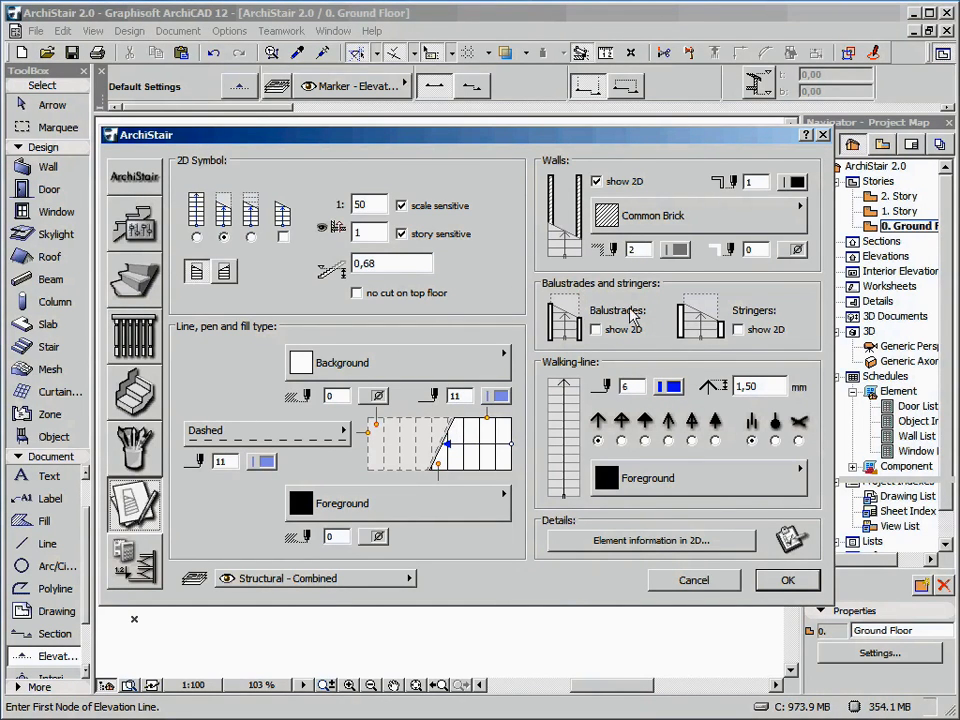
click(634, 544)
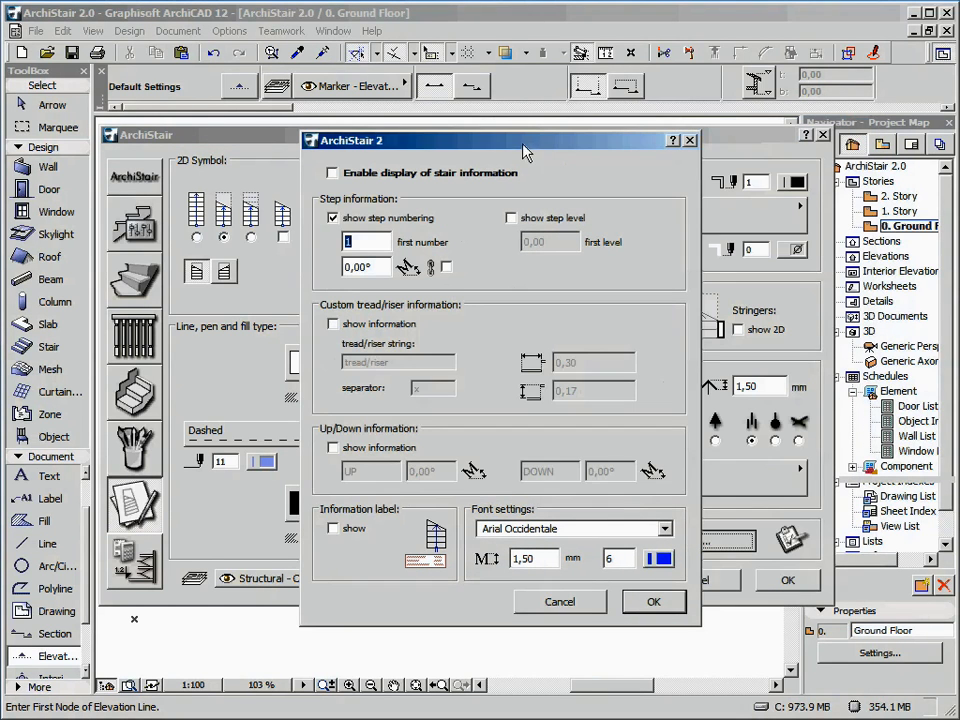
click(591, 607)
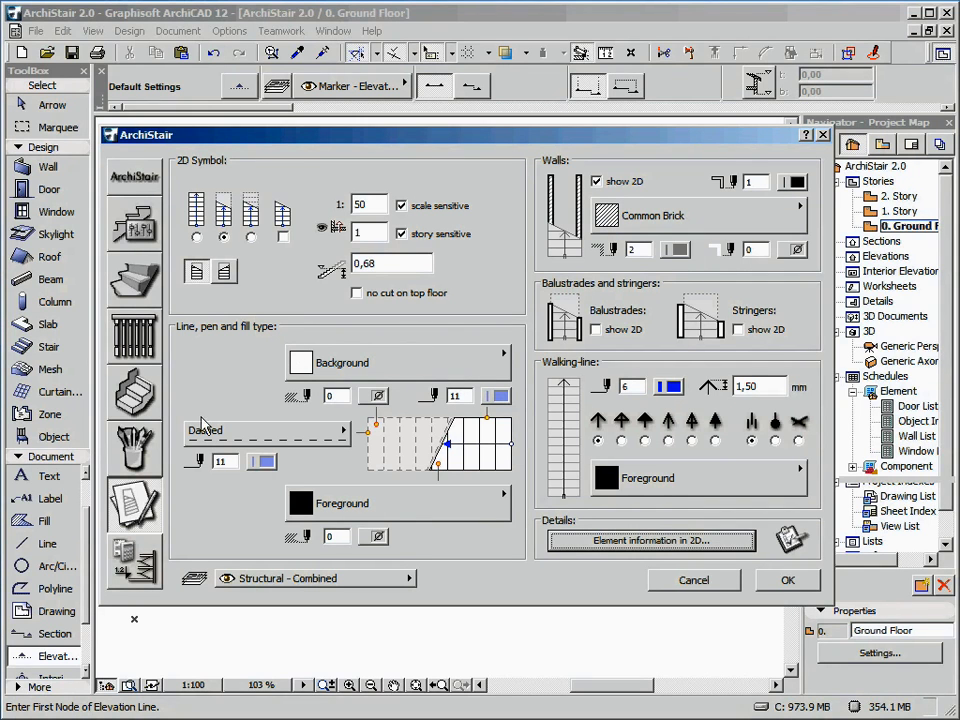
click(140, 566)
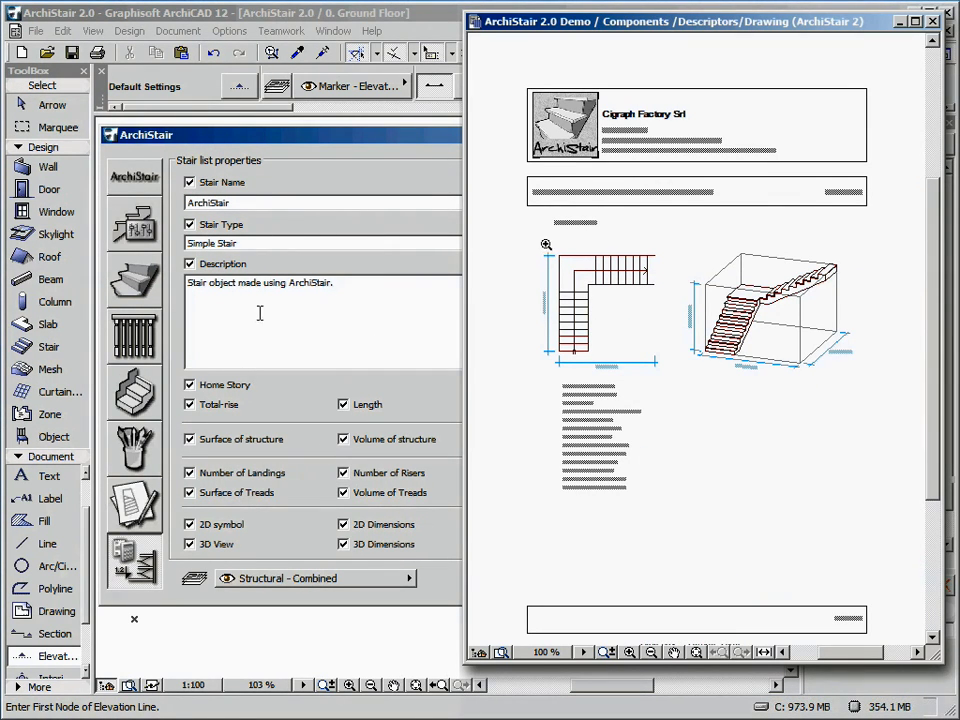
Zoom the objects inventory preview in on the stair drawings and the text, then close it.
drag(532, 240, 849, 378)
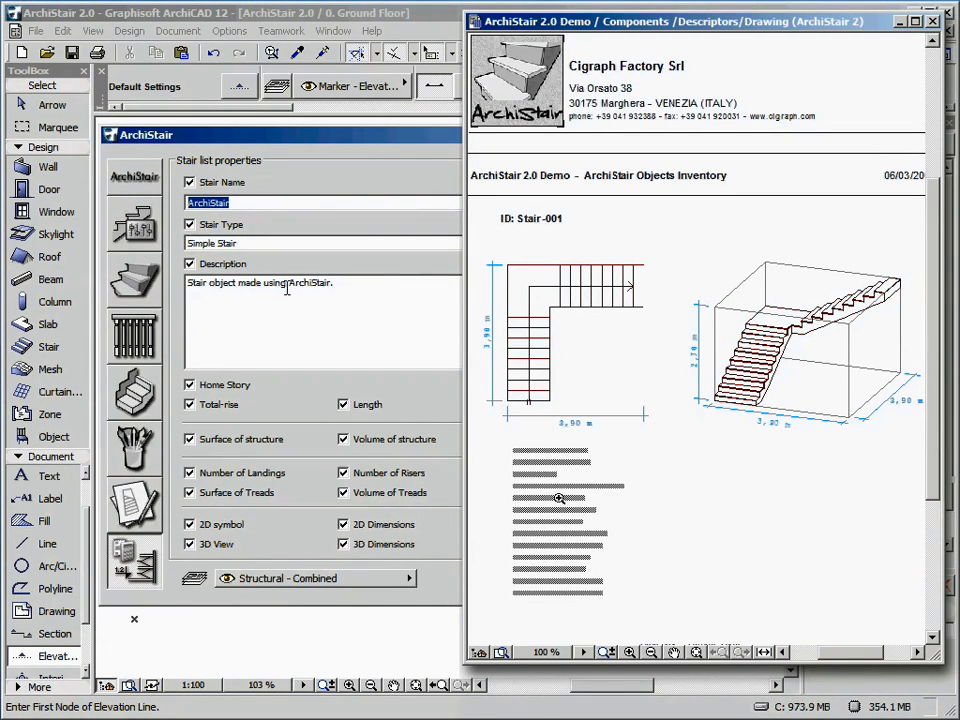
drag(502, 438, 631, 604)
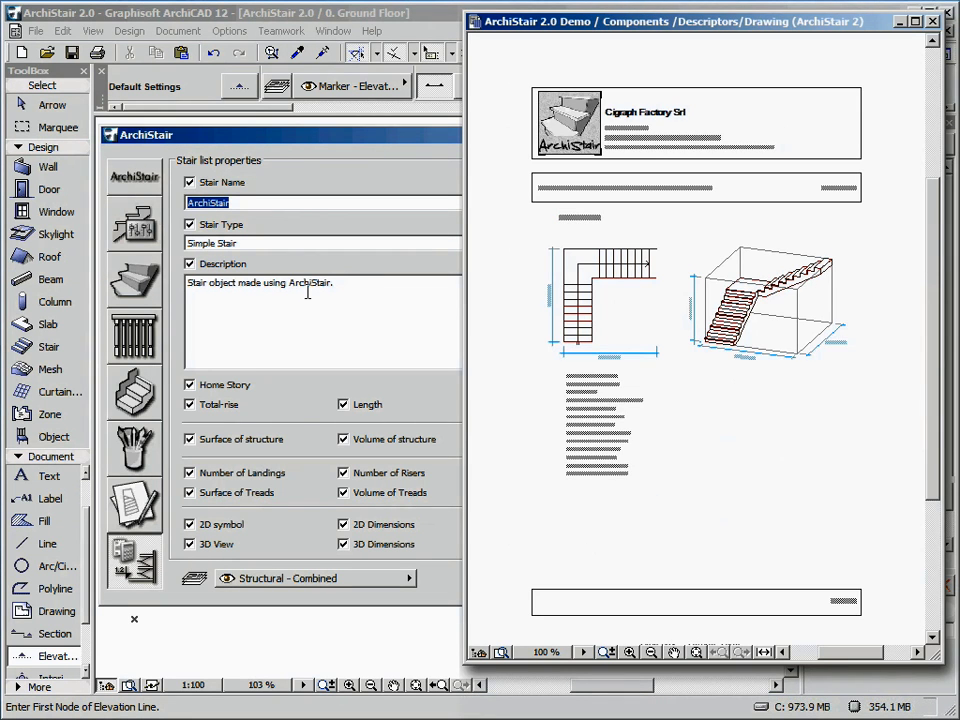
click(366, 291)
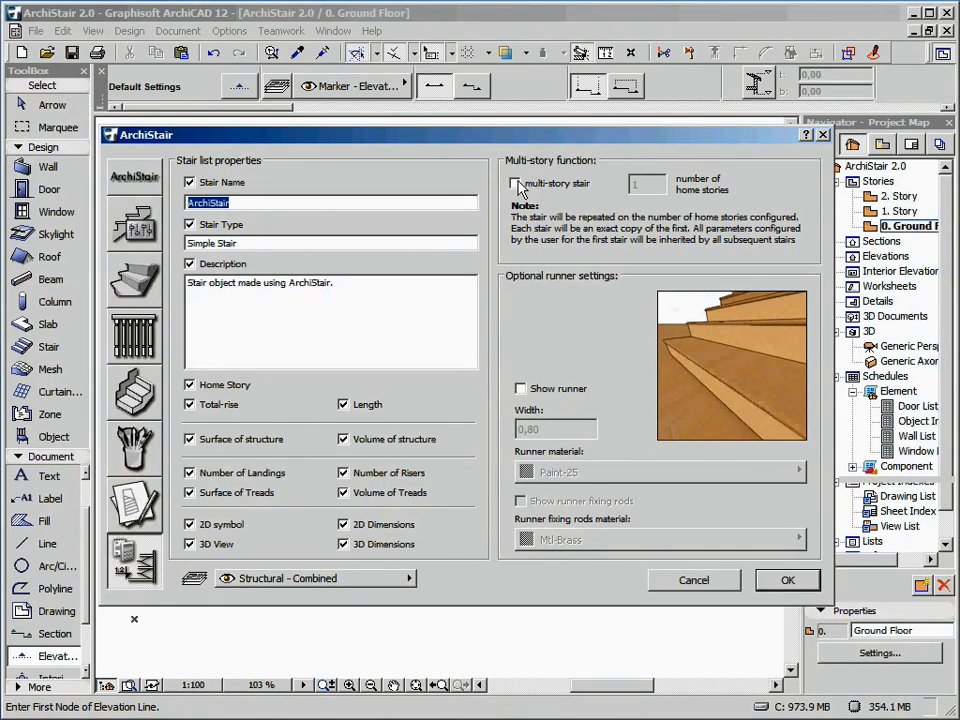
Briefly enable multi-story repetition and edit the home-story count, then turn multi-story back off.
click(515, 184)
double_click(629, 186)
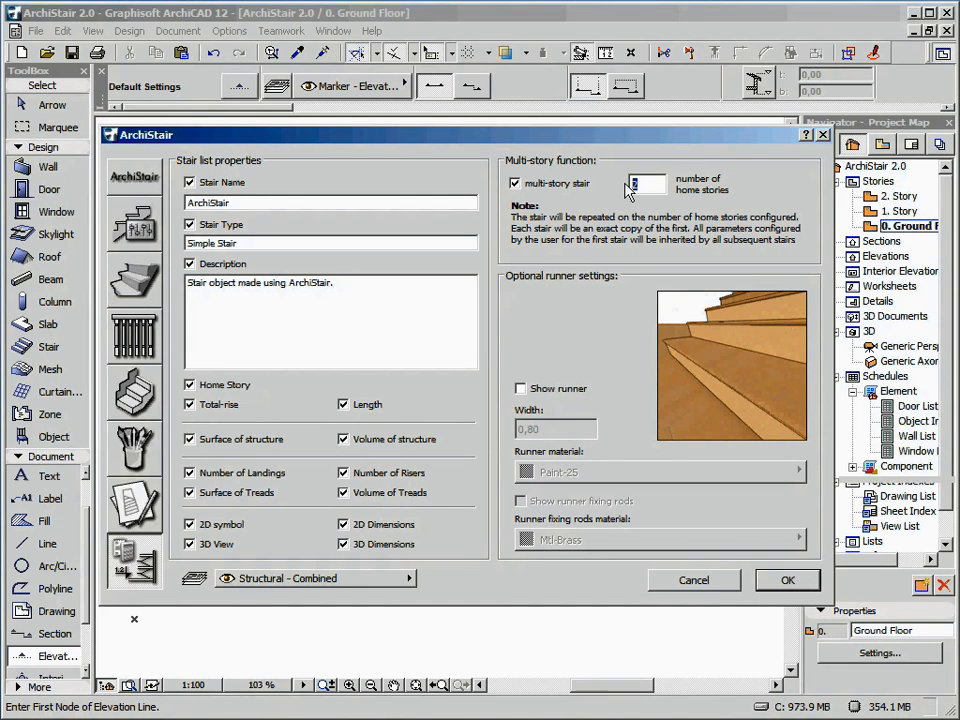
text(6)
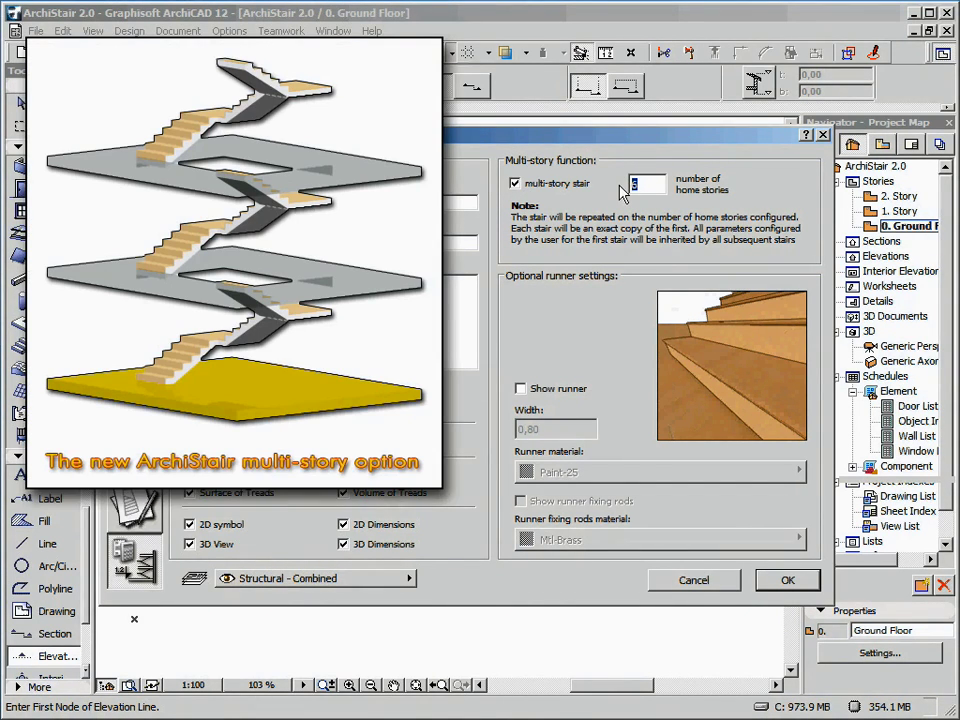
text(3)
click(516, 185)
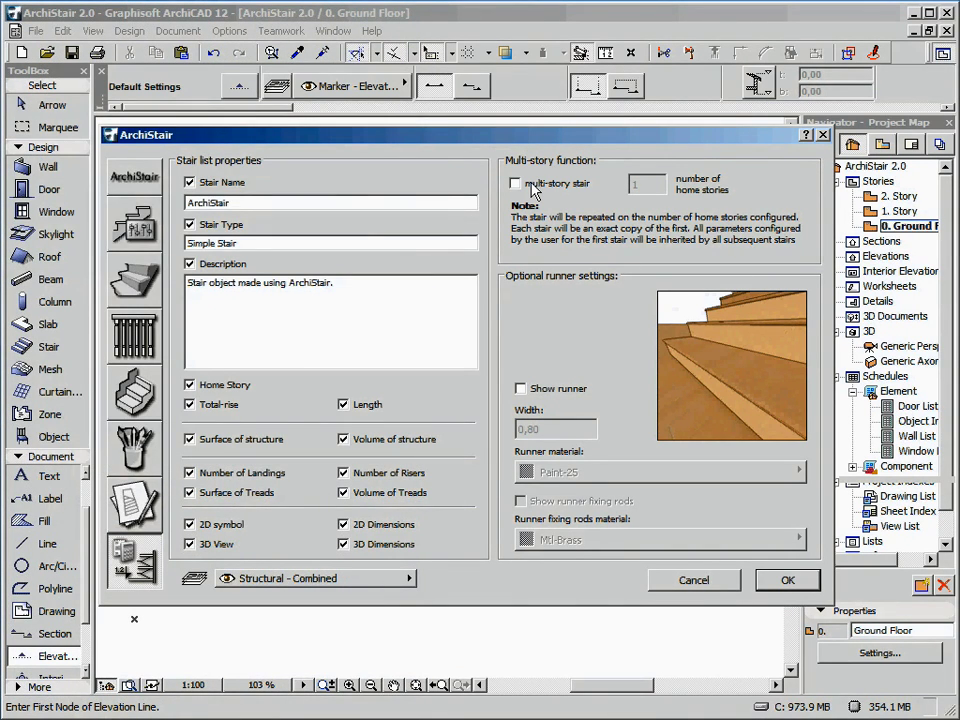
Add a 0,80-wide carpet runner in Paint-25 to the stair.
click(522, 389)
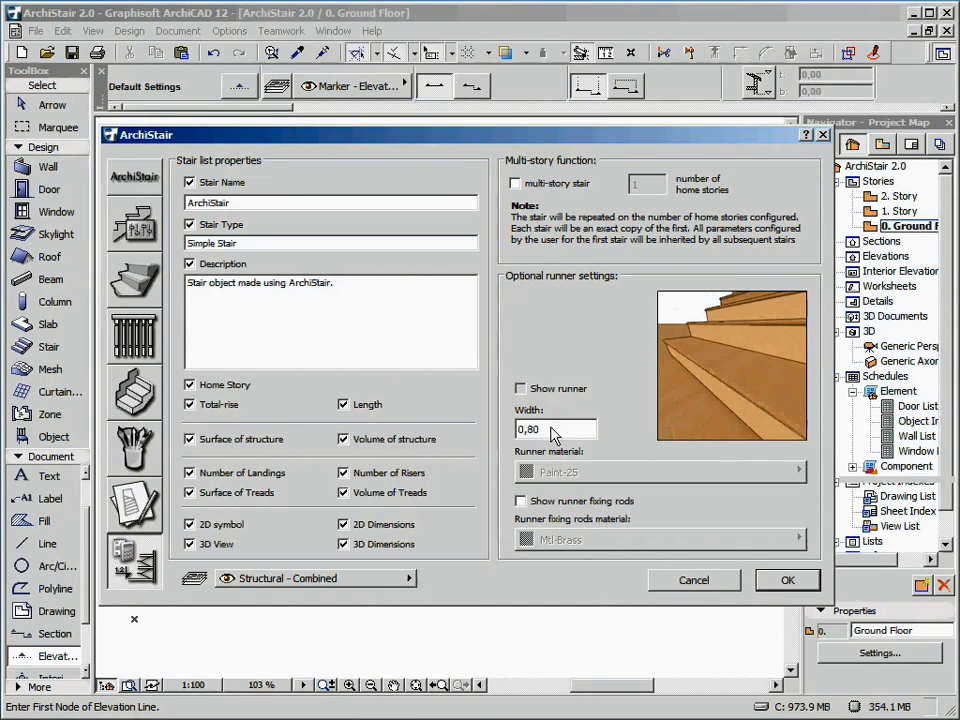
double_click(545, 429)
click(555, 475)
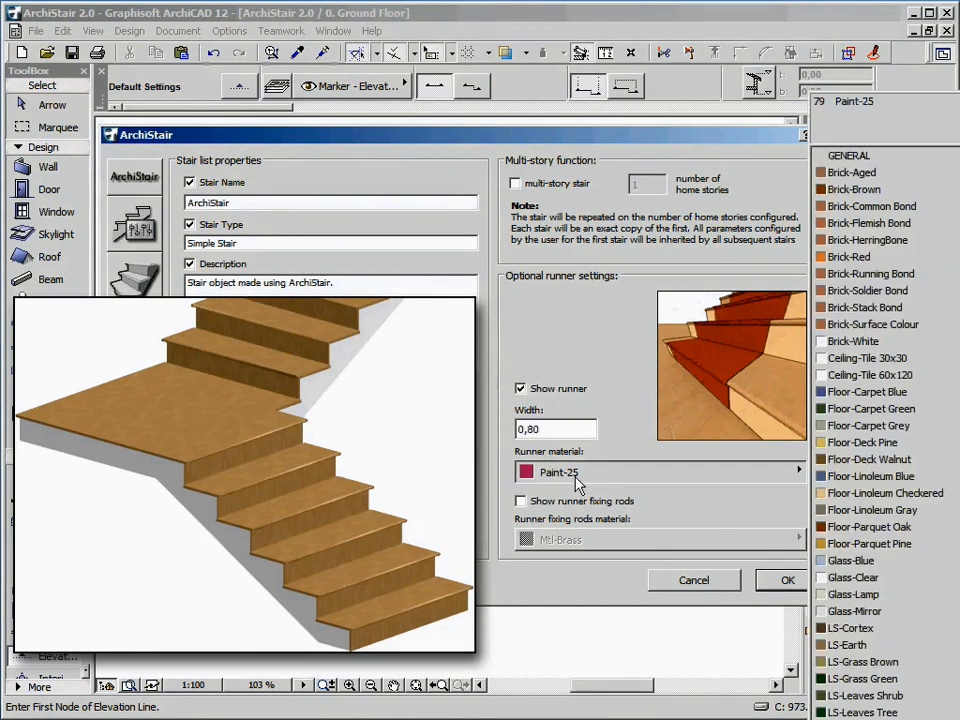
click(880, 425)
click(700, 155)
Add Mtl-Brass fixing rods to the runner and accept the stair settings.
click(521, 502)
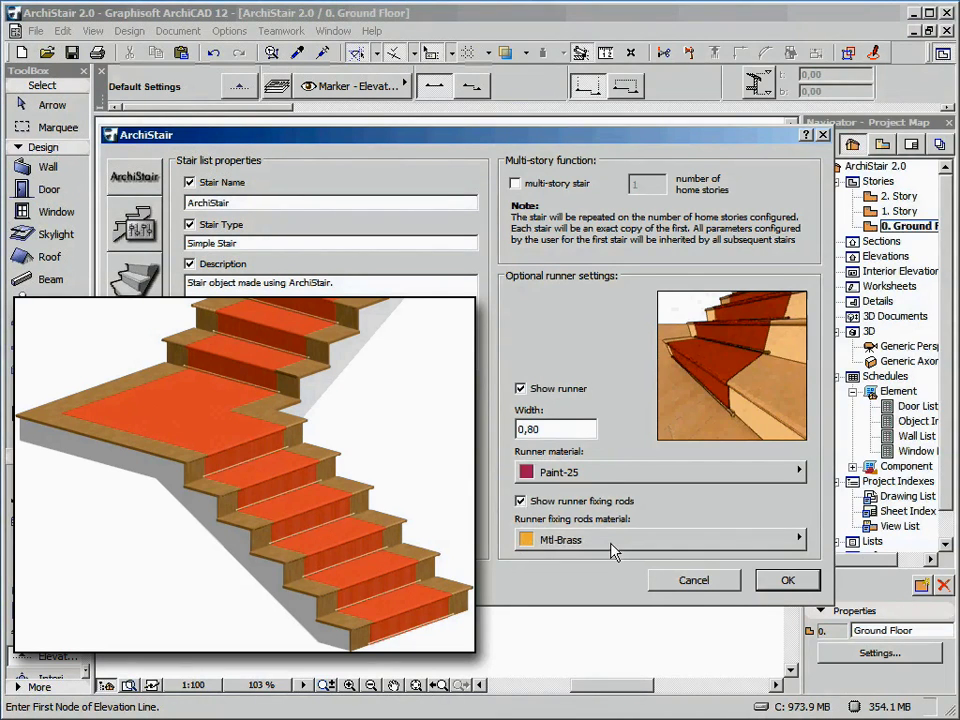
click(614, 543)
click(743, 398)
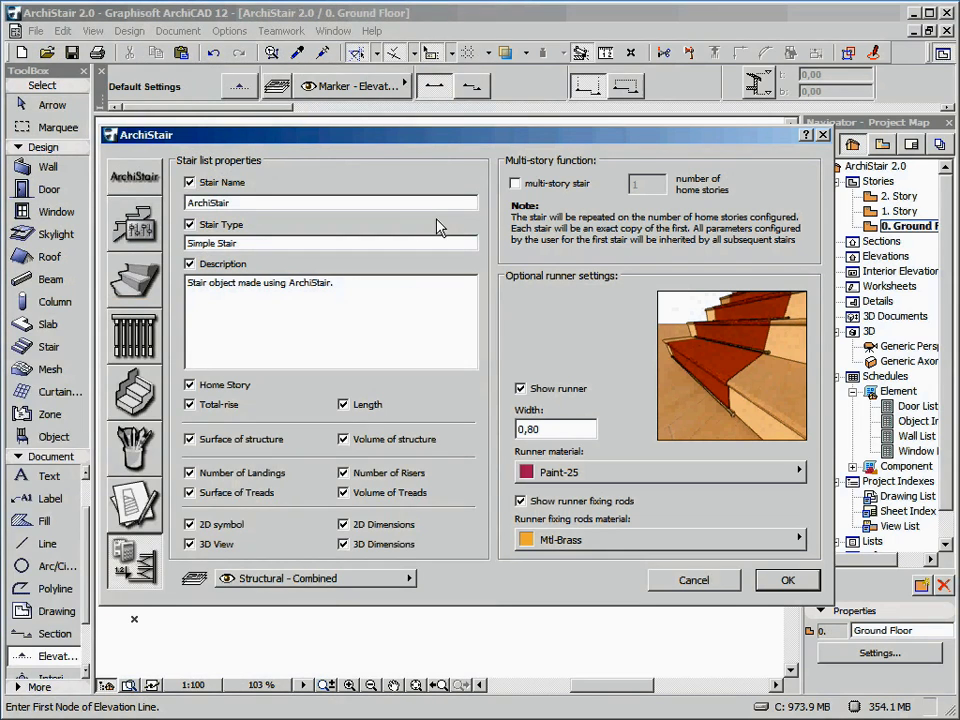
click(786, 581)
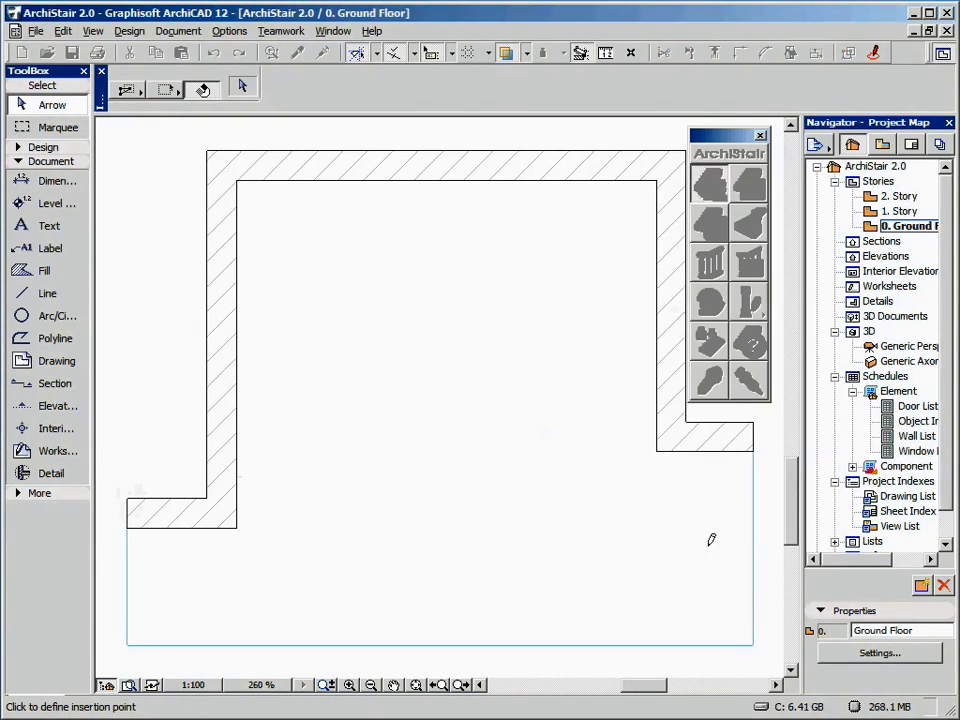
Place the stair at the inner wall corner, rotated along the horizontal, and view it in 3D.
click(237, 476)
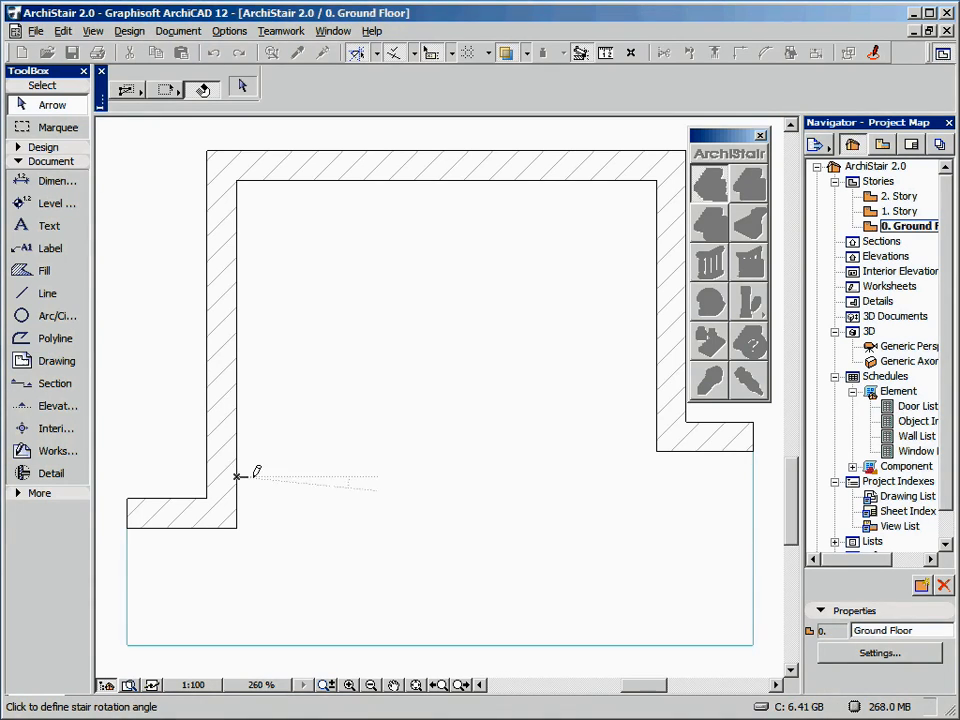
click(318, 476)
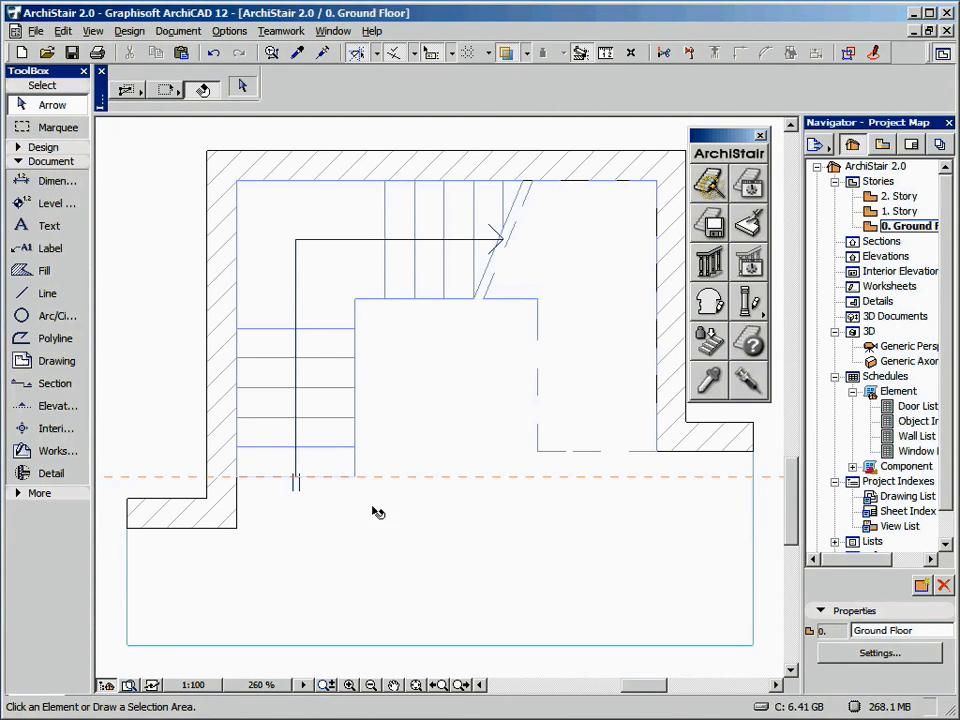
key(F3)
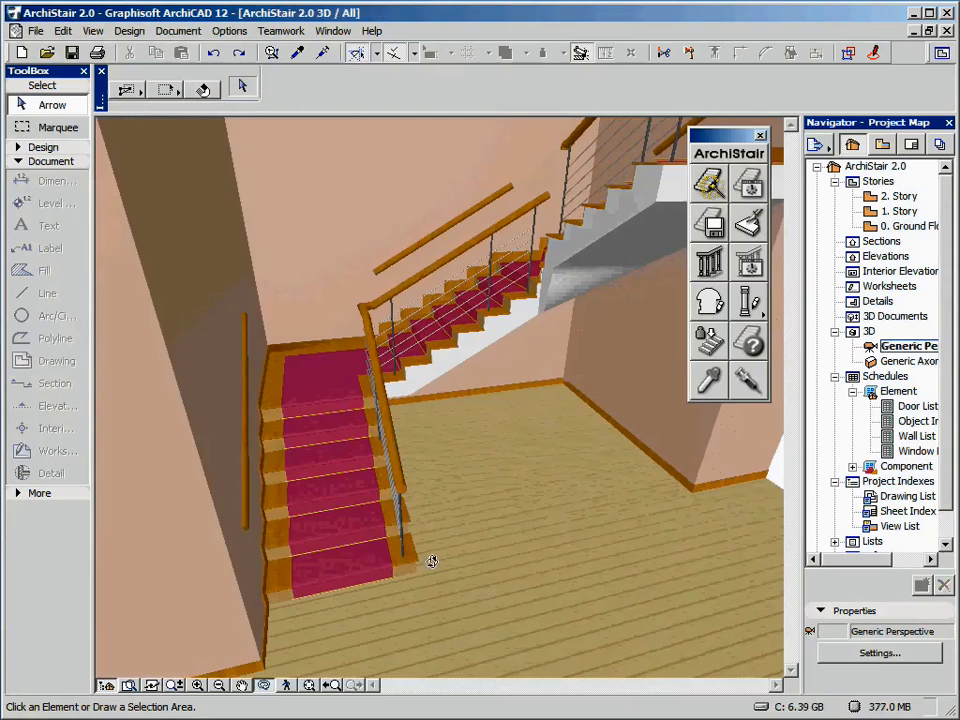